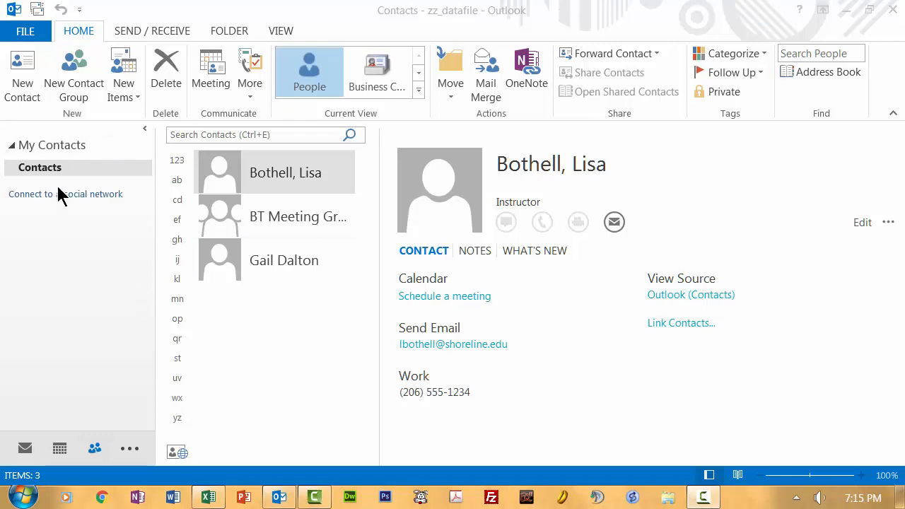
View the mail Inbox and return to the contacts list
{"action": "left_click", "coordinate": [21, 445]}
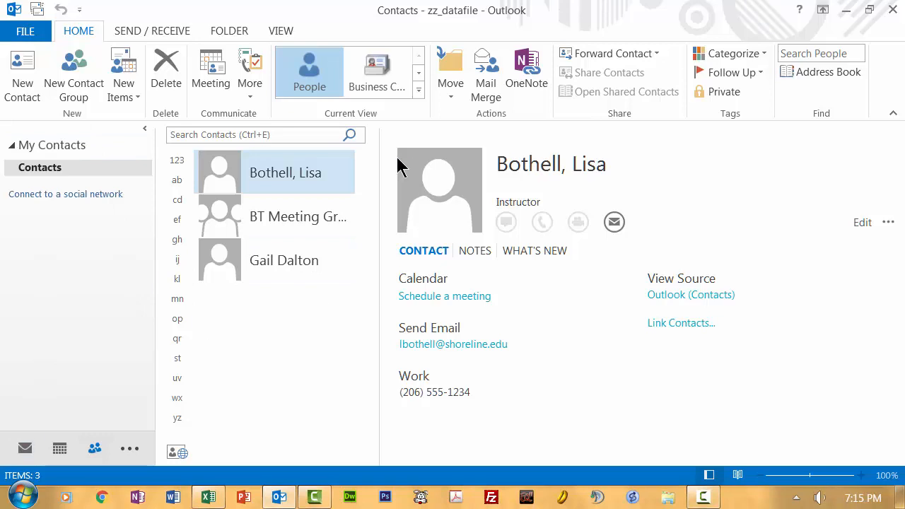
{"action": "left_click", "coordinate": [31, 445]}
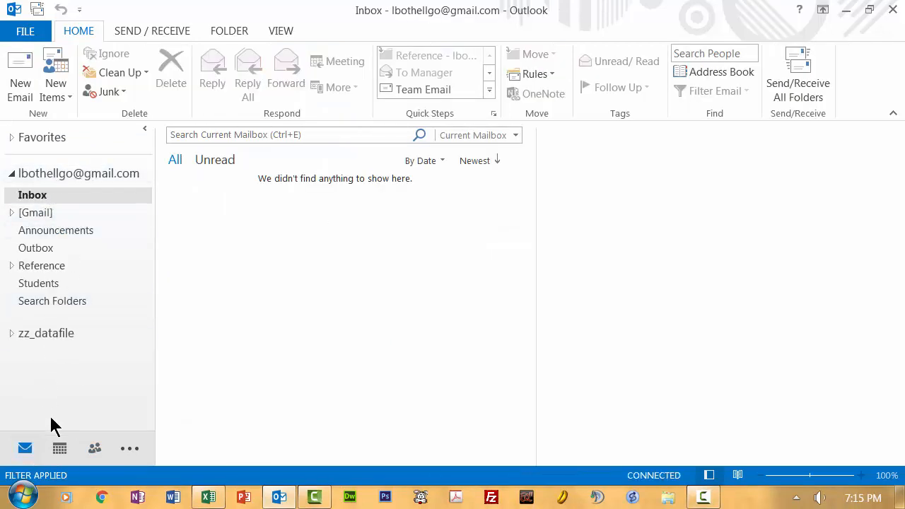
{"action": "left_click", "coordinate": [95, 449]}
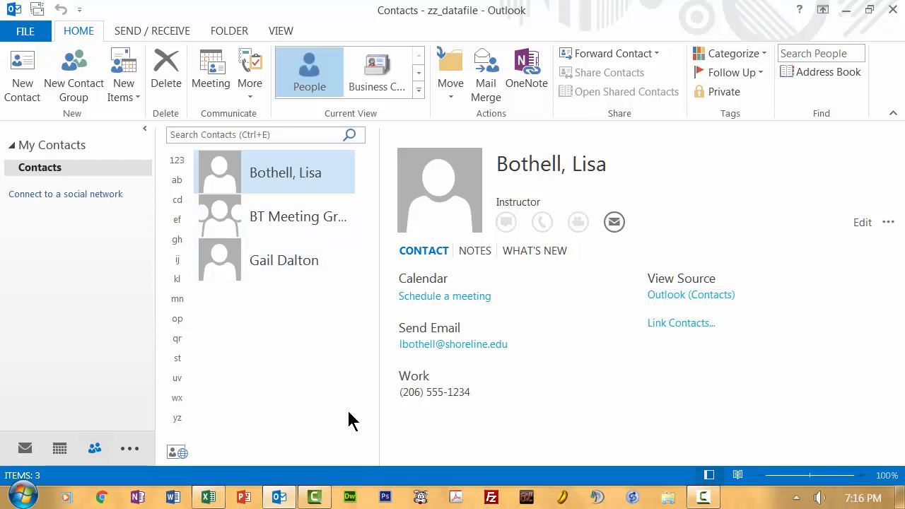
Switch to Excel and examine the column headings in row 1 of csvexample.csv, from First Name through Department
{"action": "left_click", "coordinate": [208, 498]}
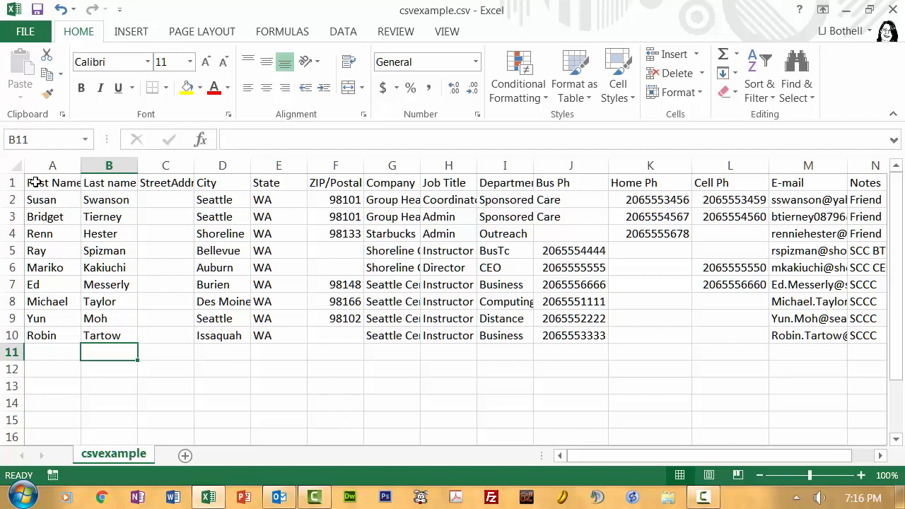
{"action": "left_click", "coordinate": [9, 182]}
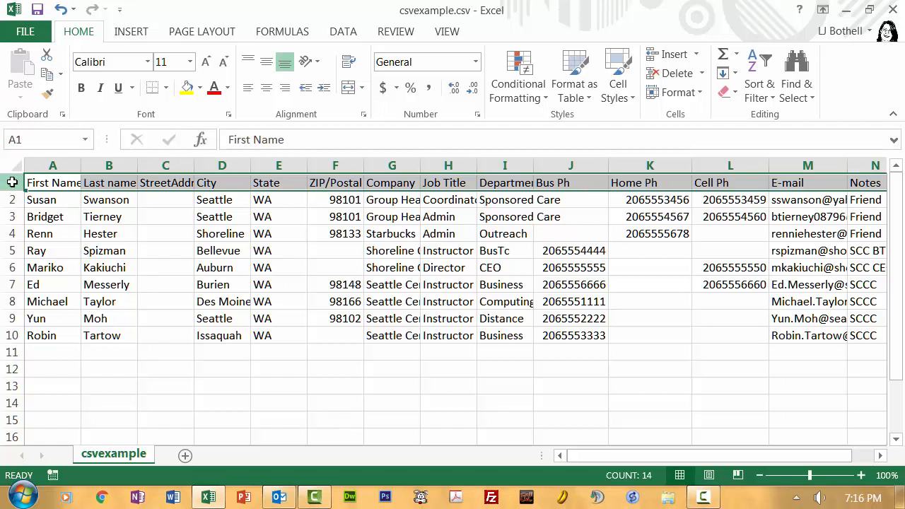
{"action": "left_click", "coordinate": [50, 184]}
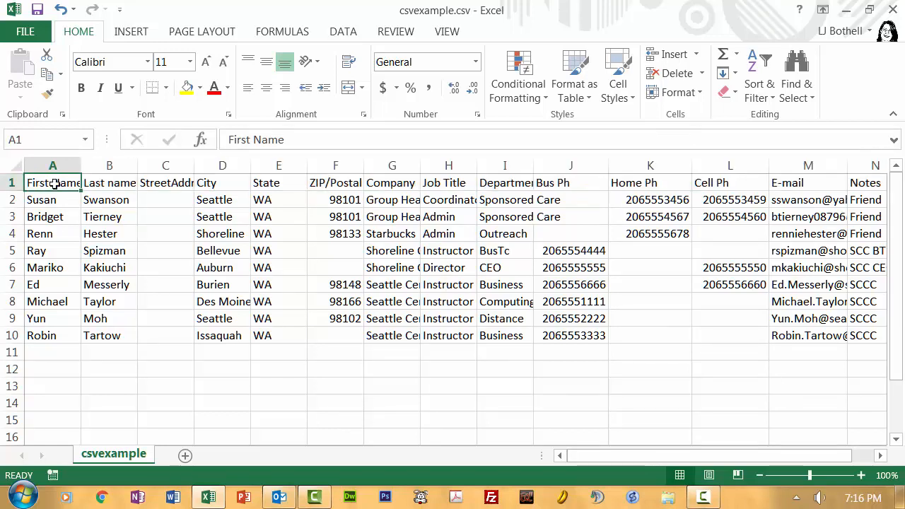
{"action": "left_click", "coordinate": [103, 183]}
{"action": "left_click", "coordinate": [173, 178]}
{"action": "left_click", "coordinate": [230, 182]}
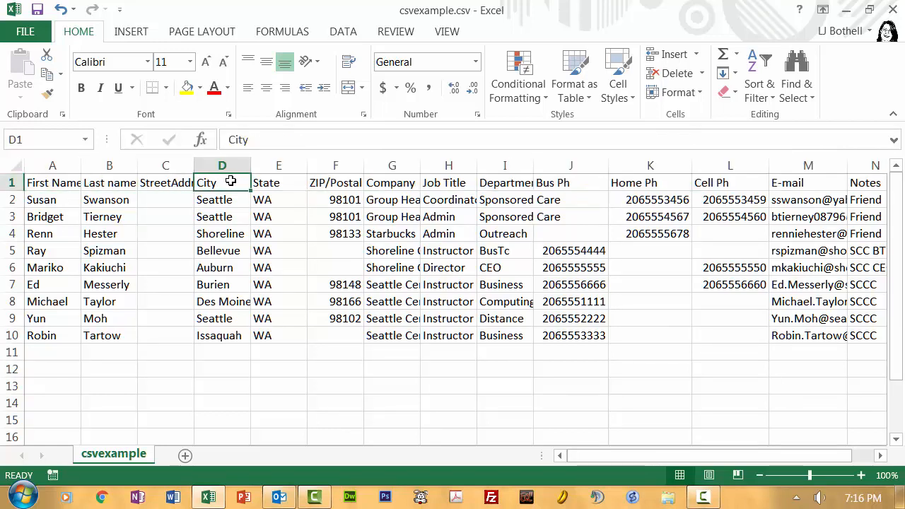
{"action": "left_click", "coordinate": [259, 184]}
{"action": "left_click", "coordinate": [335, 181]}
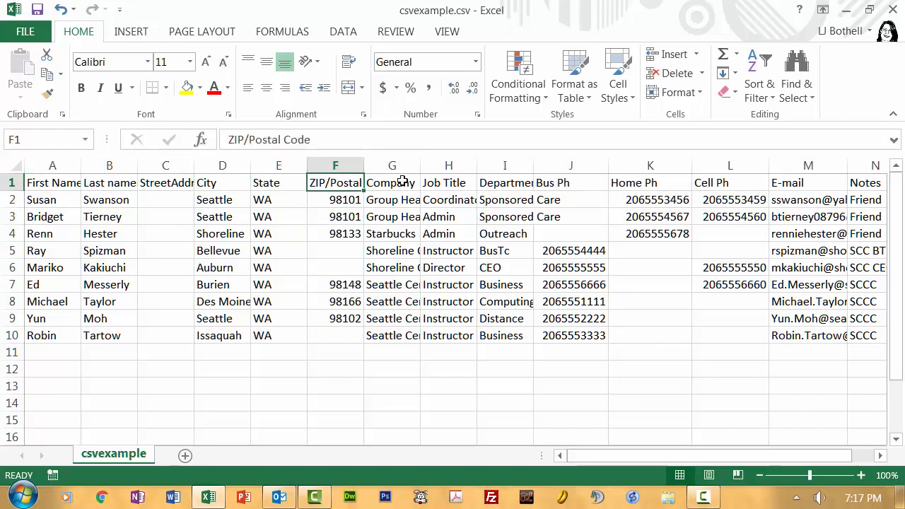
{"action": "left_click", "coordinate": [61, 187]}
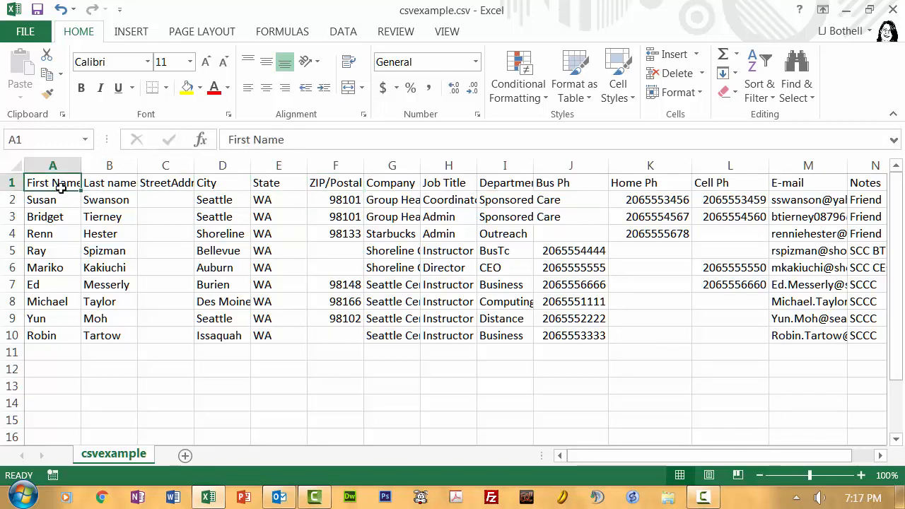
{"action": "left_click", "coordinate": [92, 186]}
{"action": "left_click", "coordinate": [164, 183]}
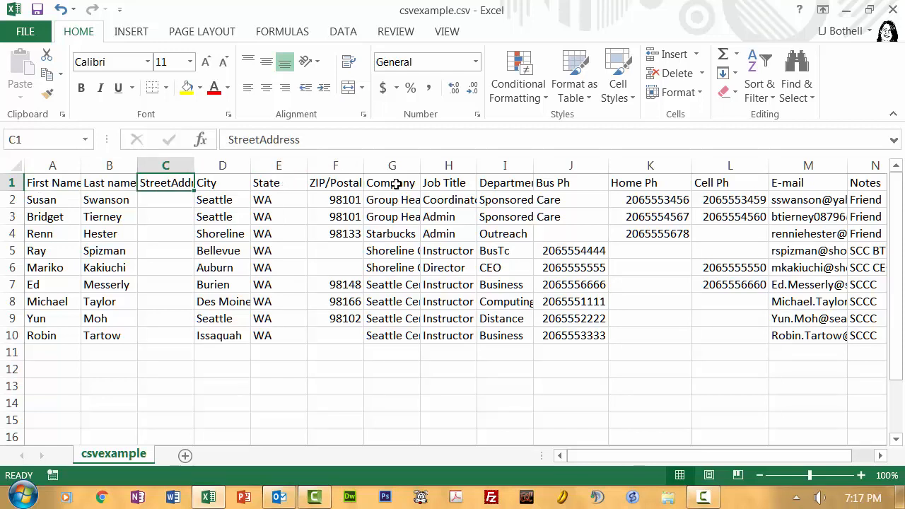
{"action": "left_click", "coordinate": [396, 184]}
{"action": "left_click", "coordinate": [528, 183]}
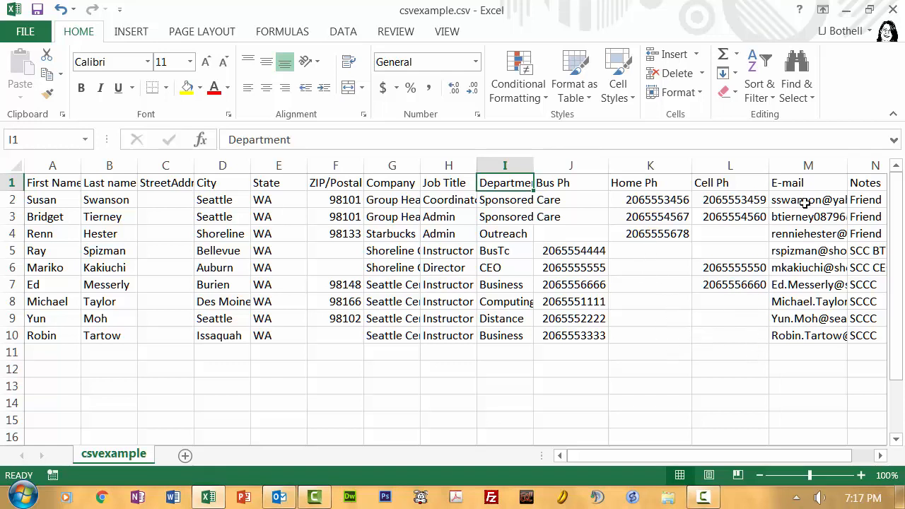
Examine the Notes column and how its entries group the contacts as Friend, SCC or SCCC
{"action": "left_click", "coordinate": [858, 183]}
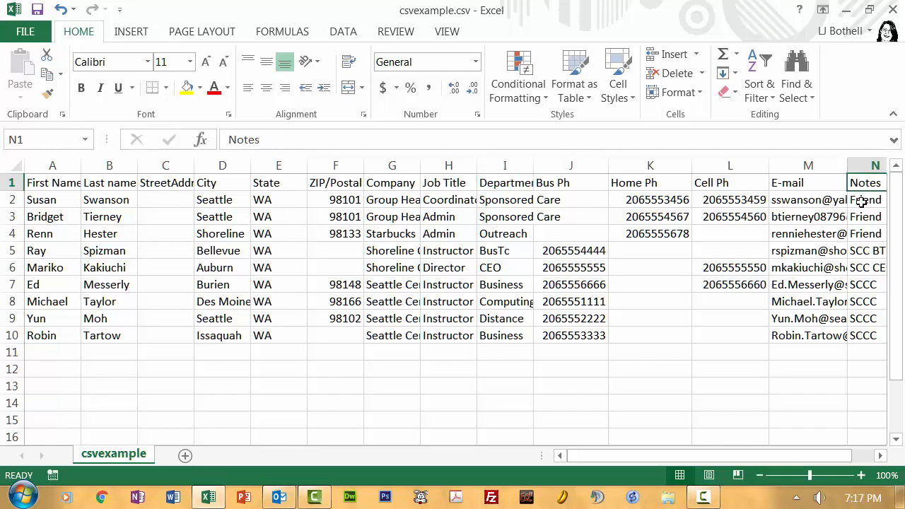
{"action": "left_click", "coordinate": [862, 201]}
{"action": "left_click", "coordinate": [861, 221]}
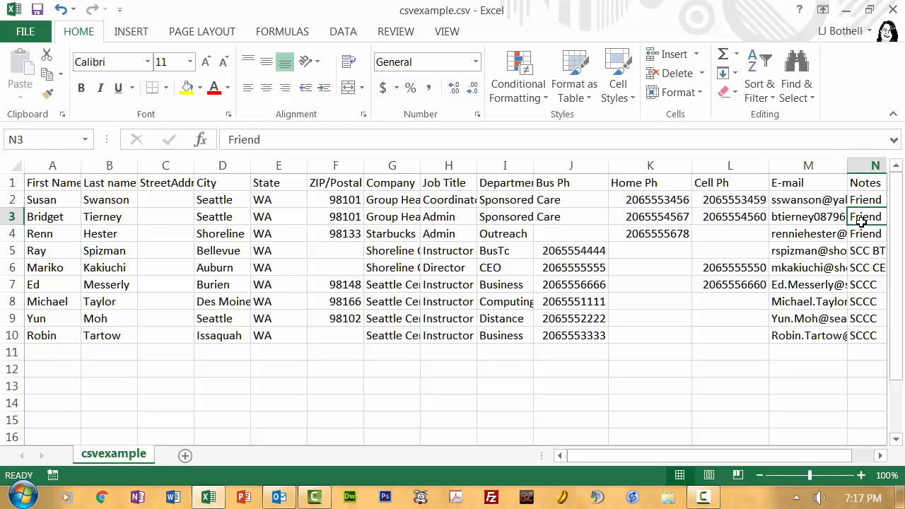
{"action": "left_click", "coordinate": [862, 201]}
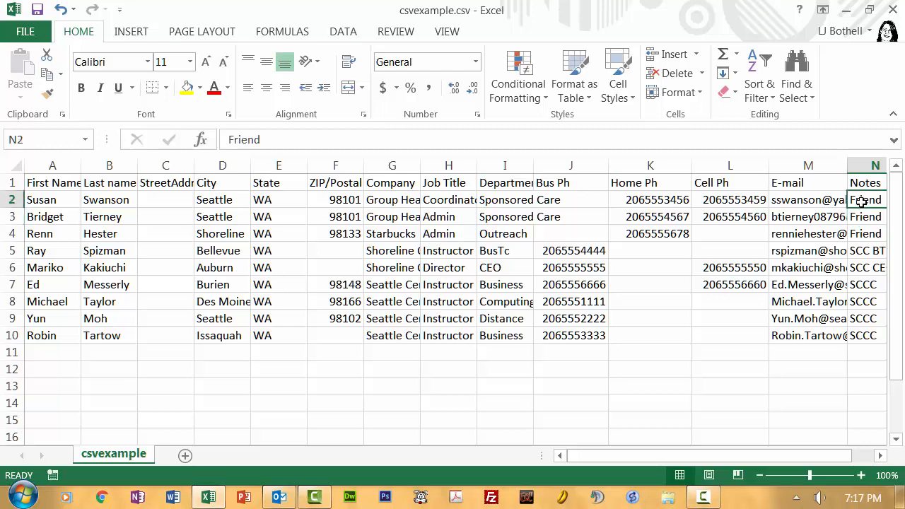
{"action": "left_click", "coordinate": [863, 237], "text": "shift"}
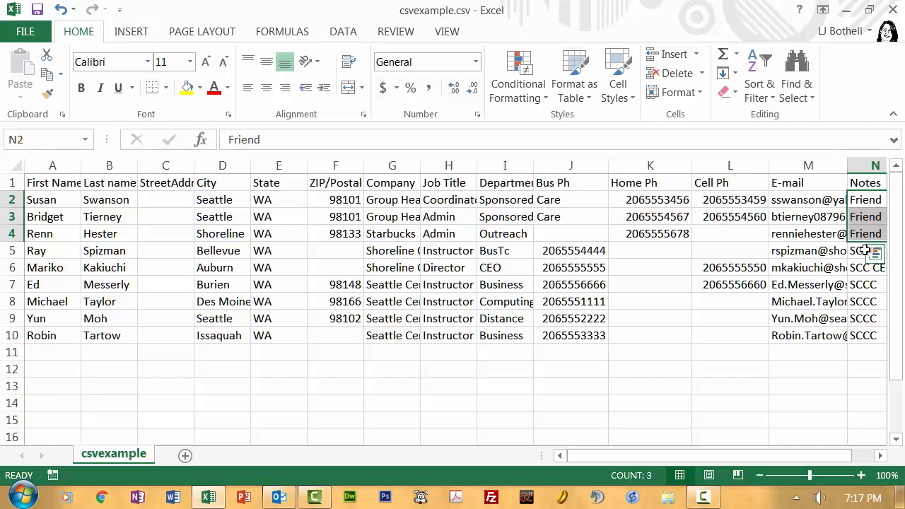
{"action": "left_click", "coordinate": [866, 283]}
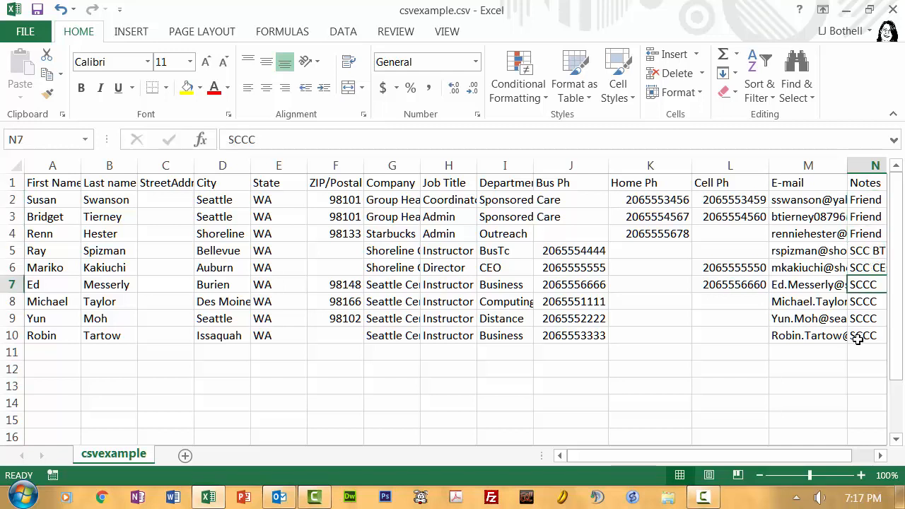
{"action": "left_click", "coordinate": [879, 251]}
{"action": "left_click", "coordinate": [867, 265]}
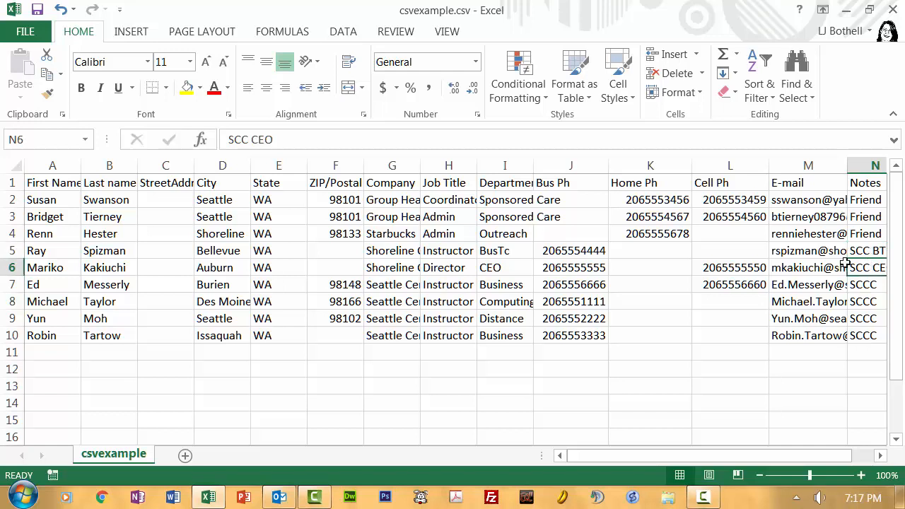
{"action": "left_click", "coordinate": [512, 282]}
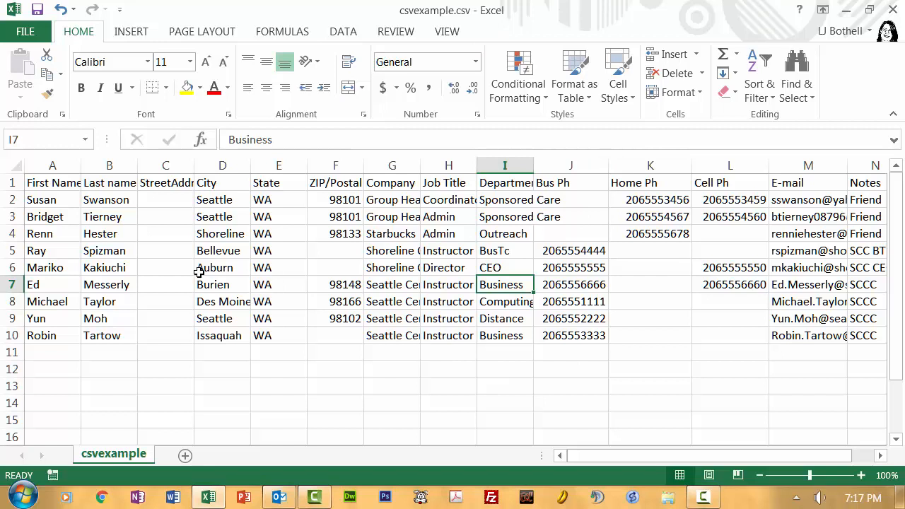
Save the workbook as csvexample.csv in the info folder in CSV (Comma delimited) format, replacing the existing file and keeping that format
{"action": "left_click", "coordinate": [23, 33]}
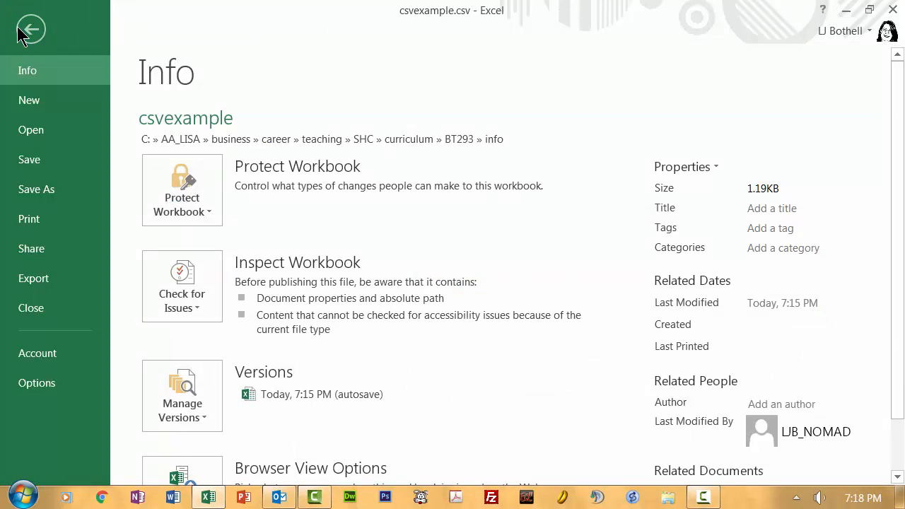
{"action": "left_click", "coordinate": [39, 191]}
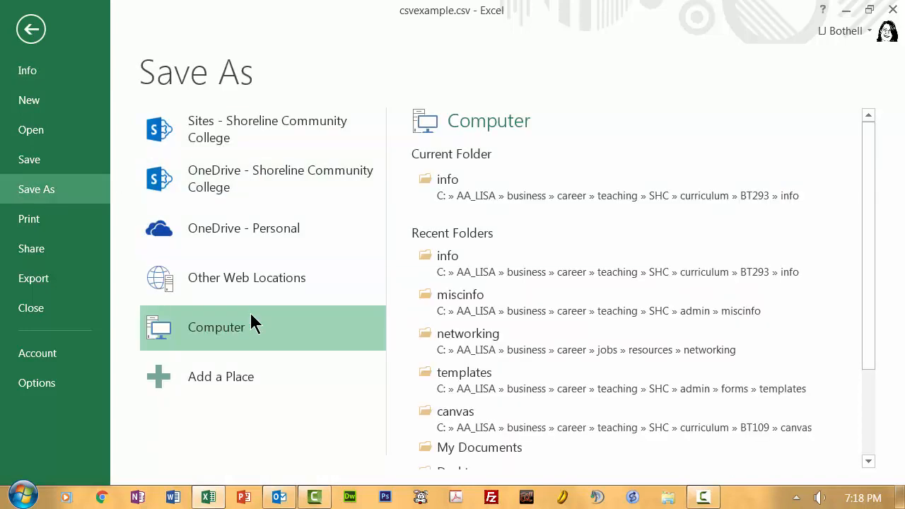
{"action": "left_click", "coordinate": [473, 190]}
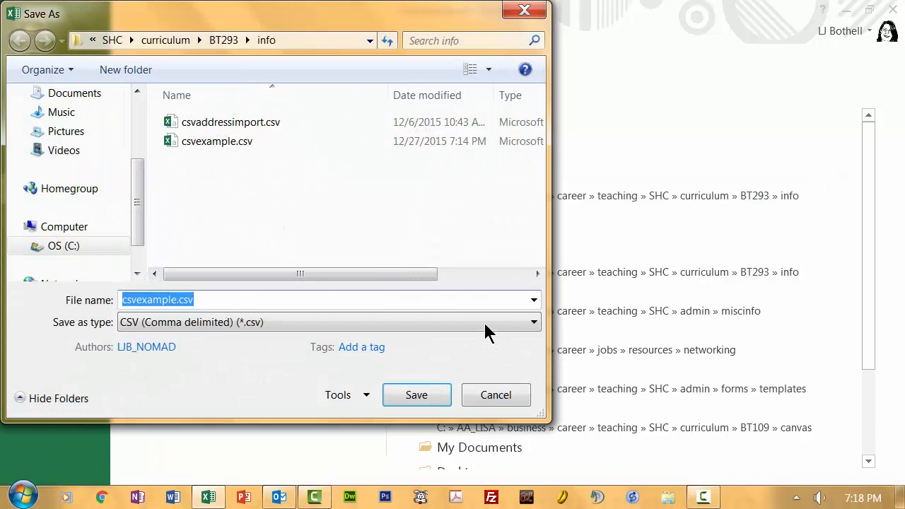
{"action": "left_click", "coordinate": [532, 326]}
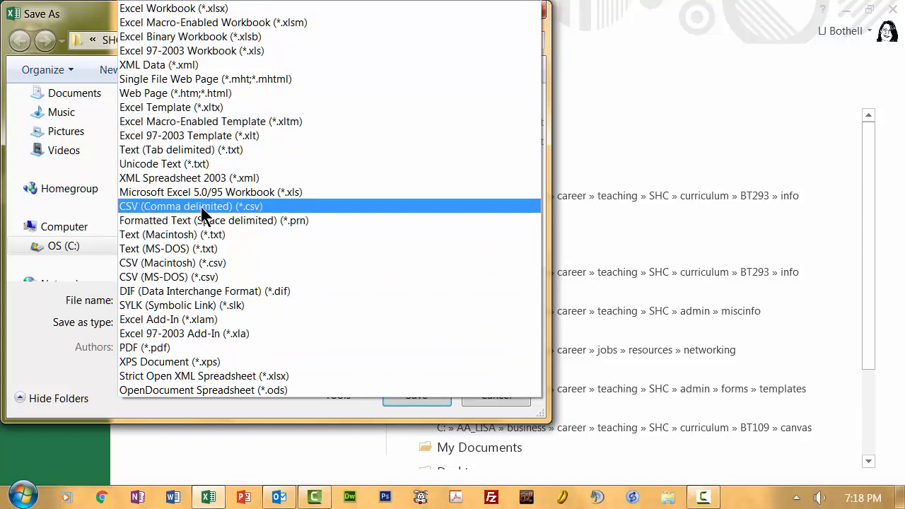
{"action": "left_click", "coordinate": [283, 207]}
{"action": "left_click", "coordinate": [413, 390]}
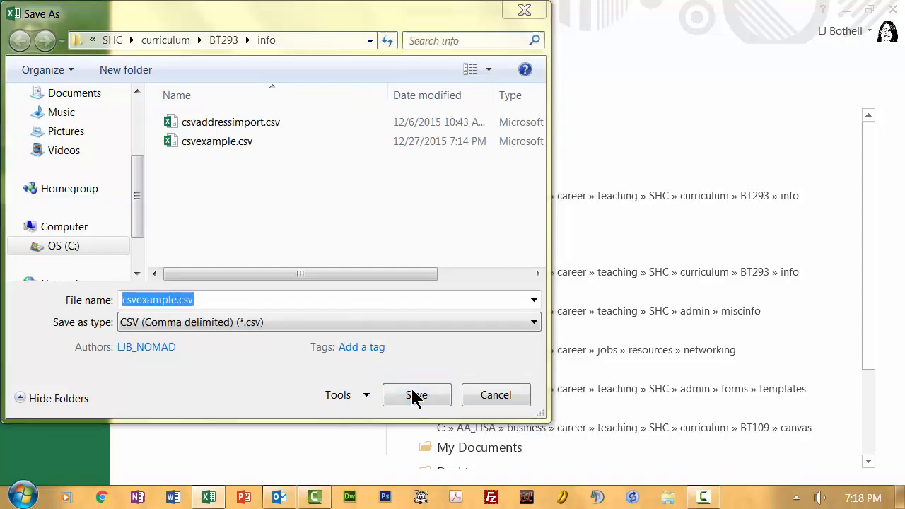
{"action": "left_click", "coordinate": [510, 256]}
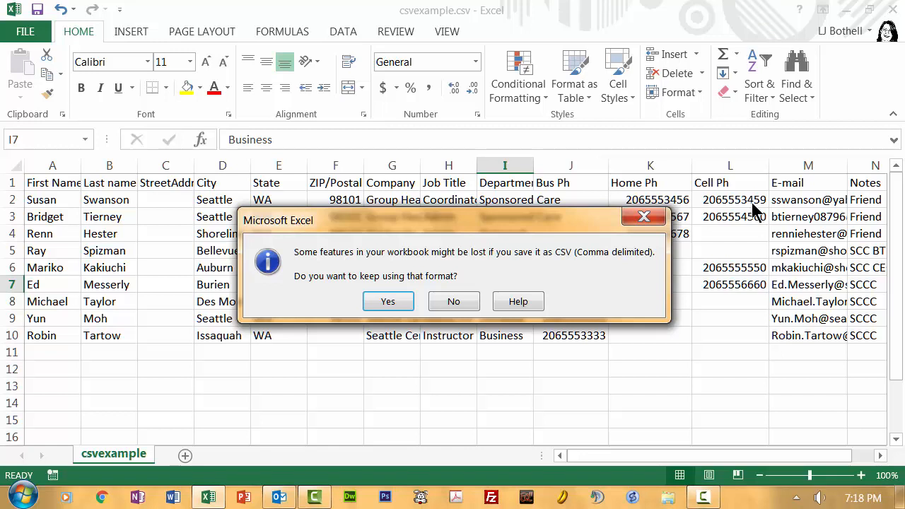
{"action": "left_click", "coordinate": [388, 303]}
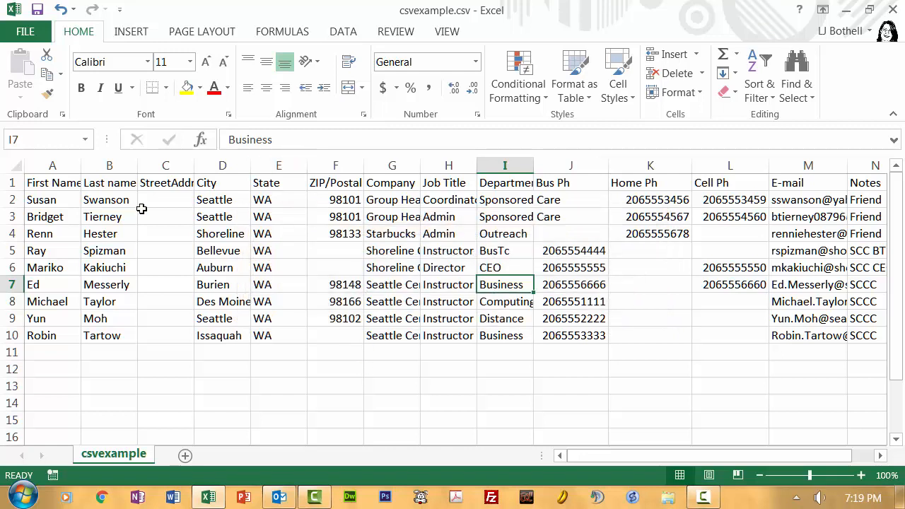
Review the contact field headings in row 1, from First Name through Company, once more
{"action": "left_click", "coordinate": [44, 185]}
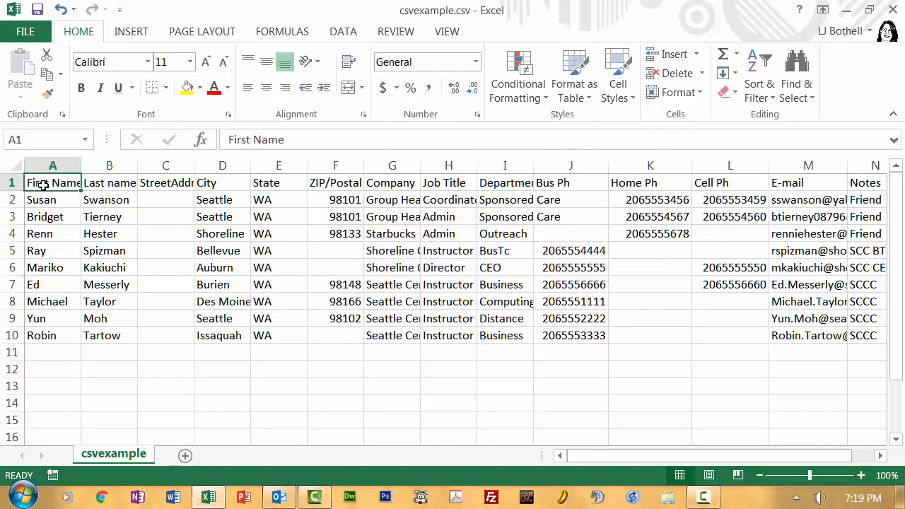
{"action": "left_click", "coordinate": [107, 181]}
{"action": "left_click", "coordinate": [157, 189]}
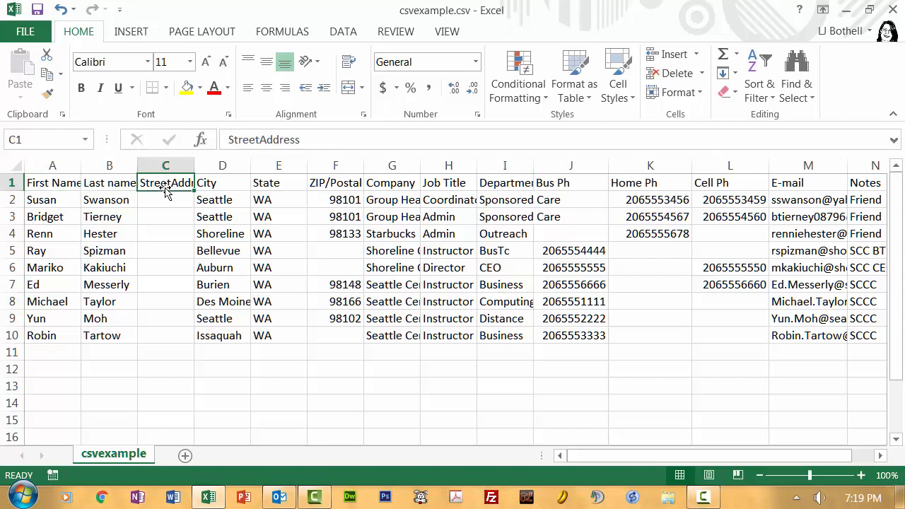
{"action": "left_click", "coordinate": [237, 177]}
{"action": "left_click", "coordinate": [268, 184]}
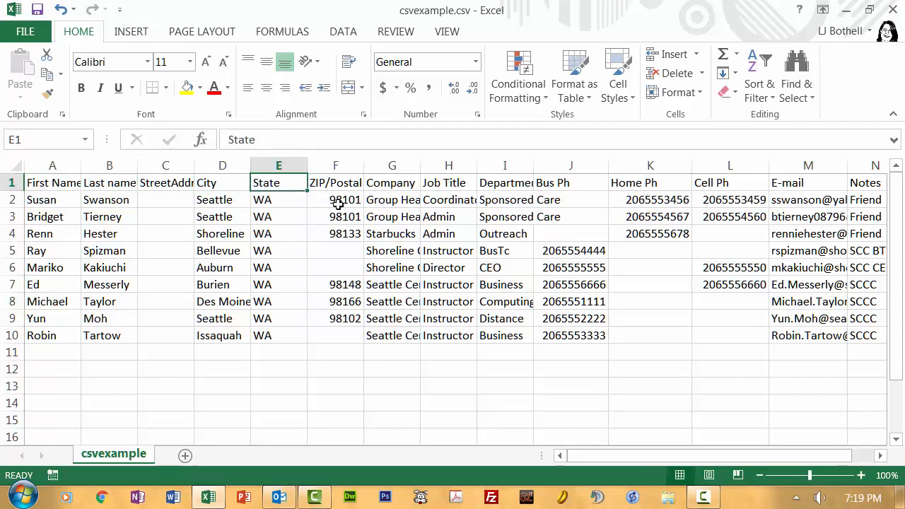
{"action": "left_click", "coordinate": [387, 185]}
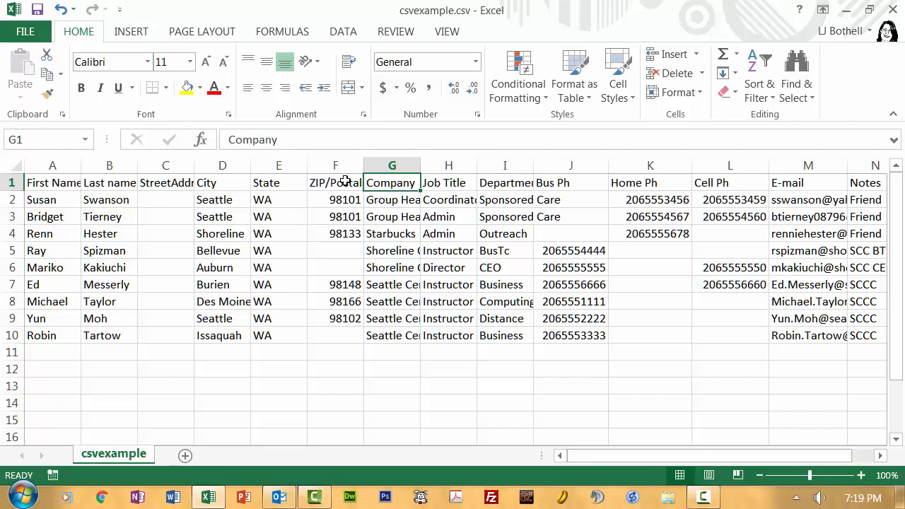
{"action": "left_click", "coordinate": [40, 186]}
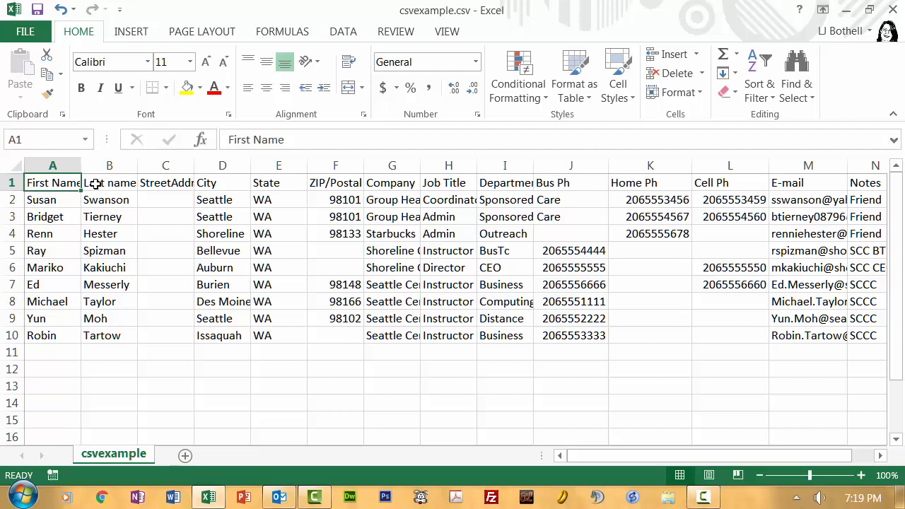
{"action": "left_click", "coordinate": [162, 265]}
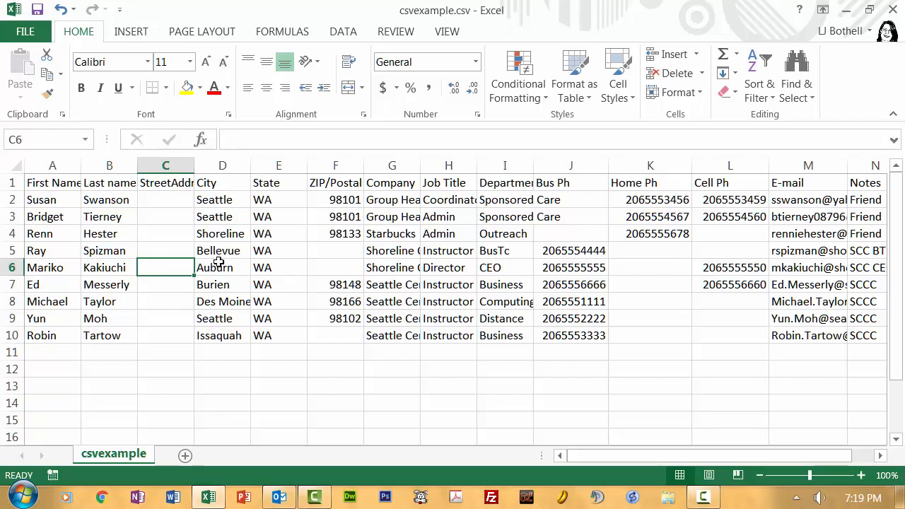
Close csvexample.csv without saving changes and return to the Outlook contacts
{"action": "left_click", "coordinate": [894, 10]}
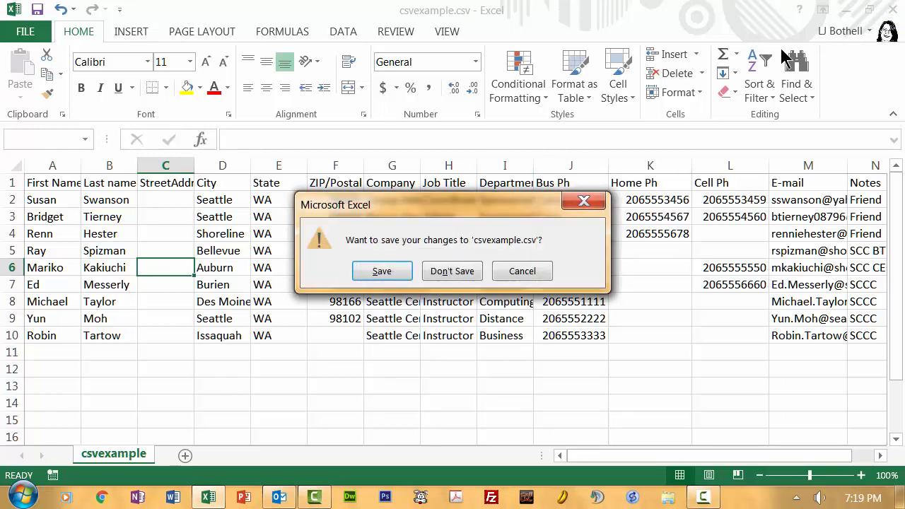
{"action": "left_click", "coordinate": [397, 271]}
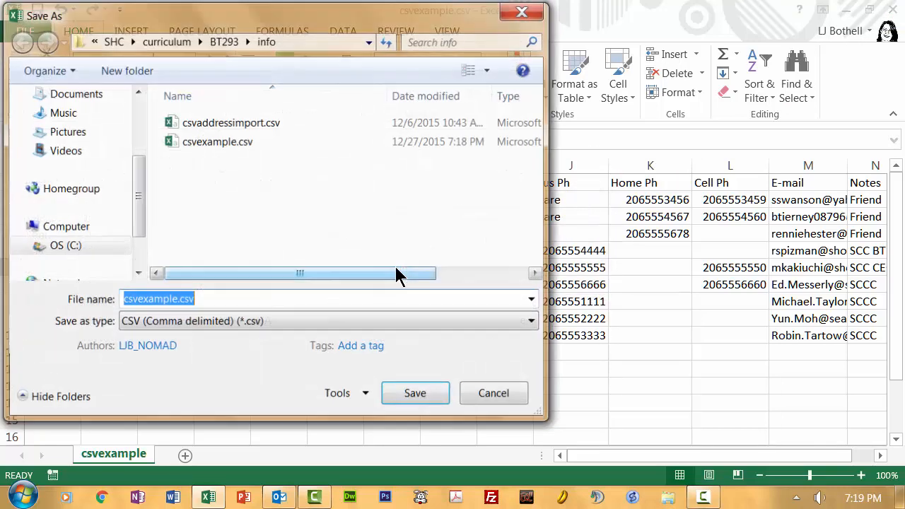
{"action": "left_click", "coordinate": [478, 400]}
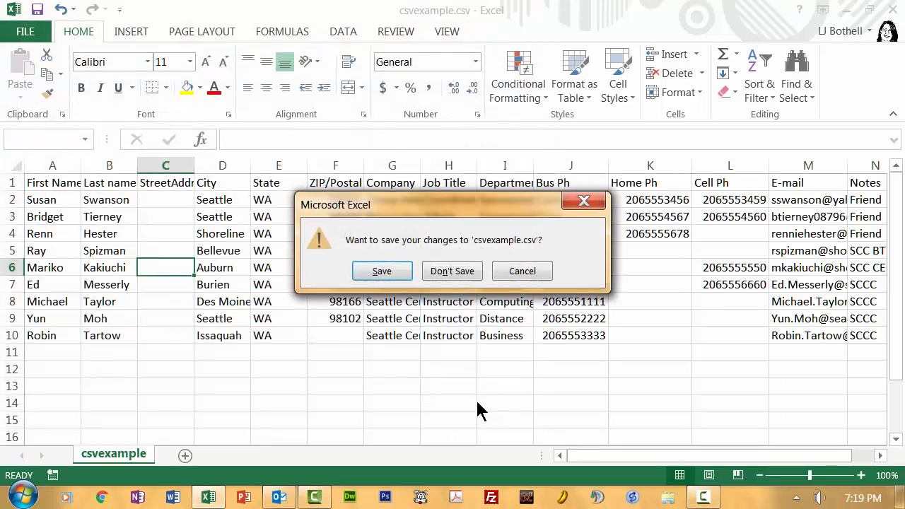
{"action": "left_click", "coordinate": [442, 272]}
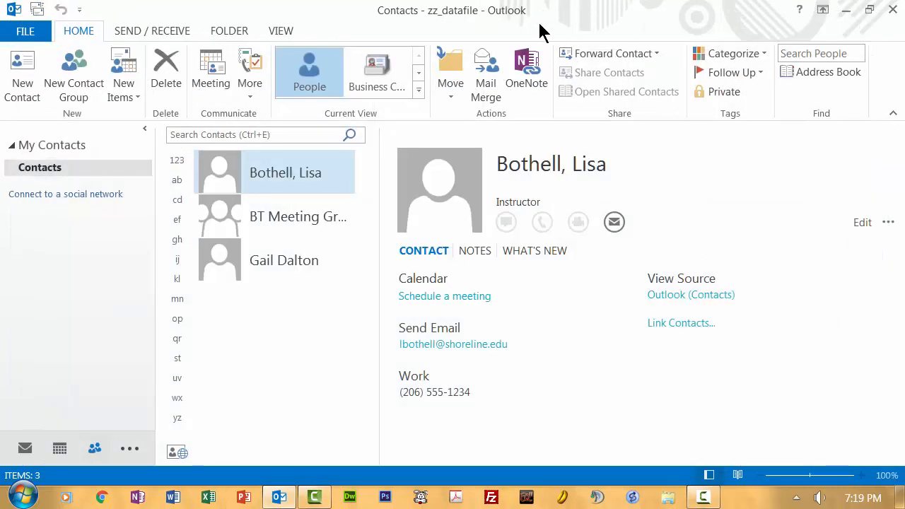
Start an import from another program or file and choose Comma Separated Values as the file type
{"action": "left_click", "coordinate": [25, 33]}
{"action": "left_click", "coordinate": [30, 31]}
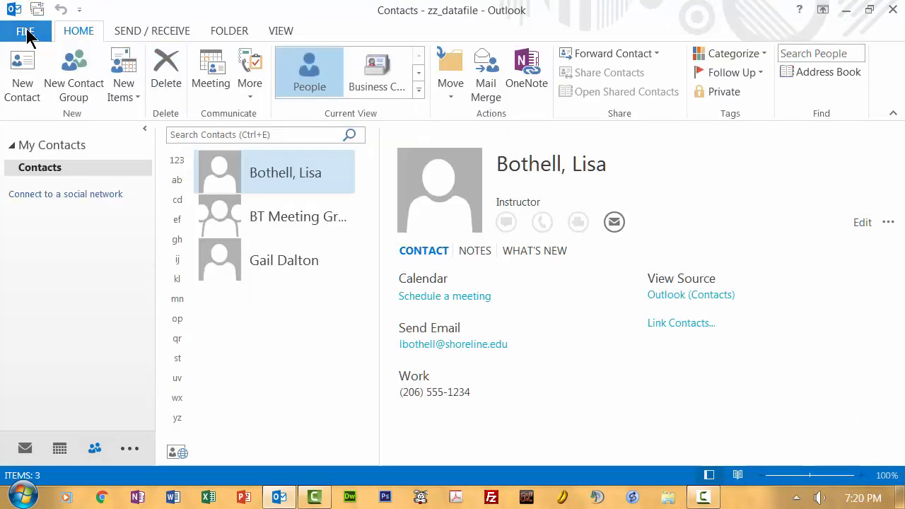
{"action": "left_click", "coordinate": [27, 36]}
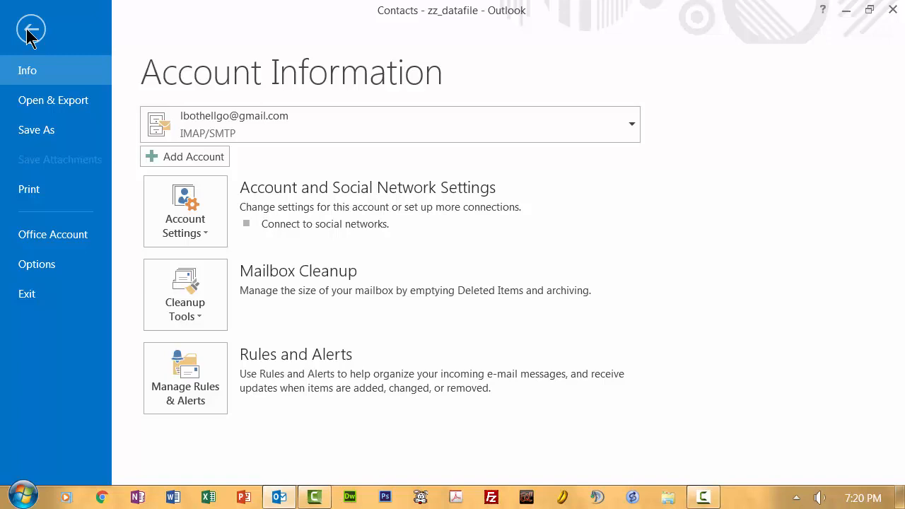
{"action": "left_click", "coordinate": [50, 106]}
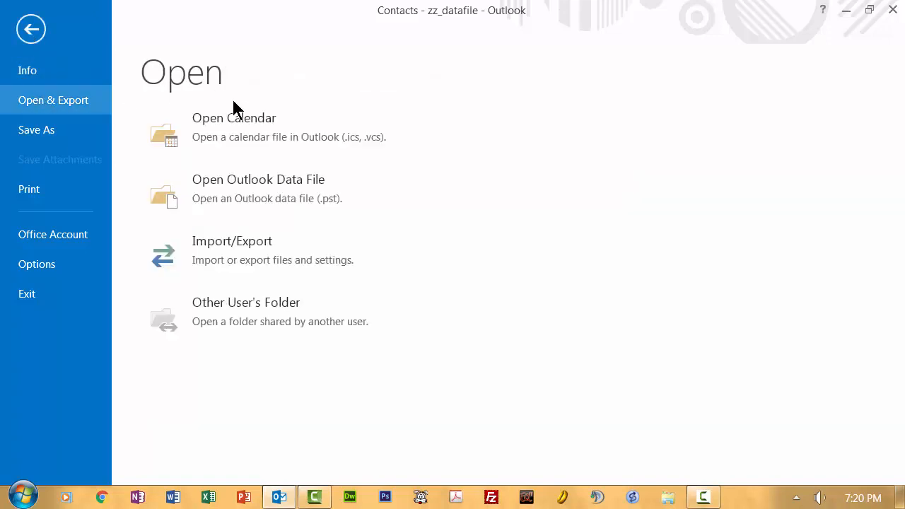
{"action": "left_click", "coordinate": [240, 261]}
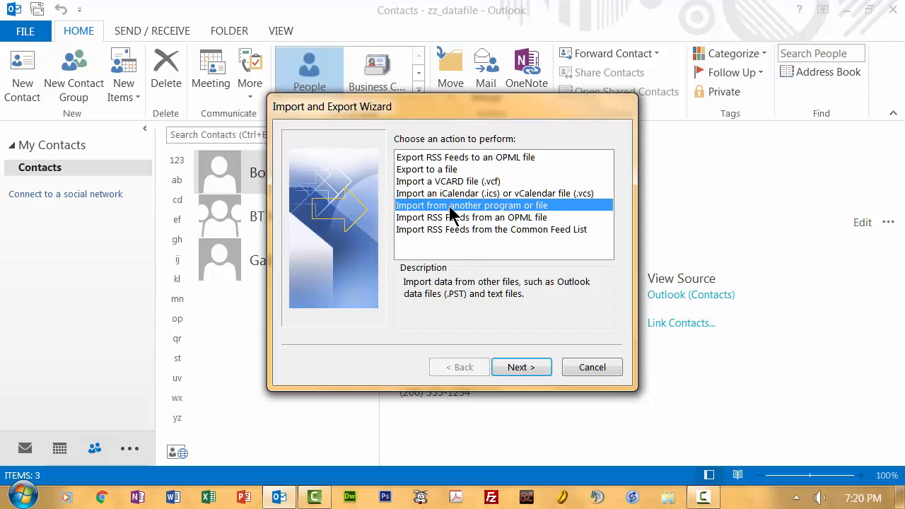
{"action": "left_click", "coordinate": [517, 374]}
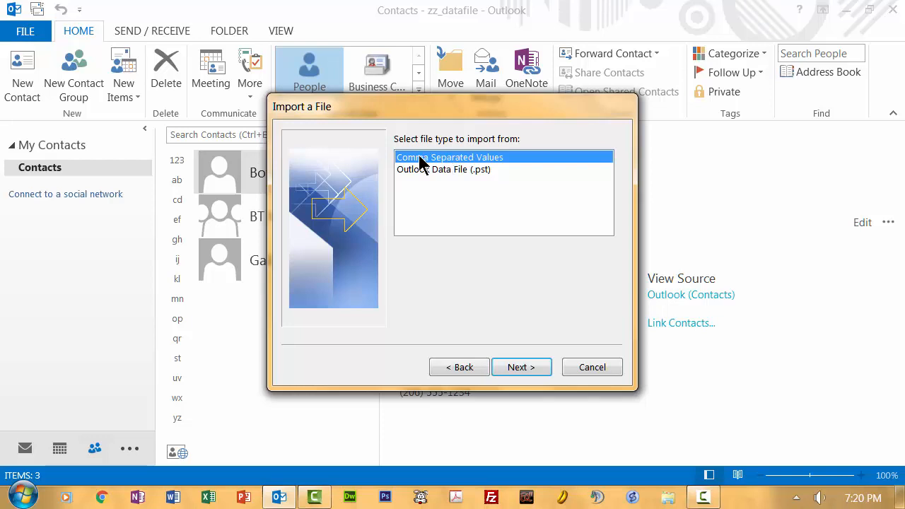
{"action": "left_click", "coordinate": [515, 369]}
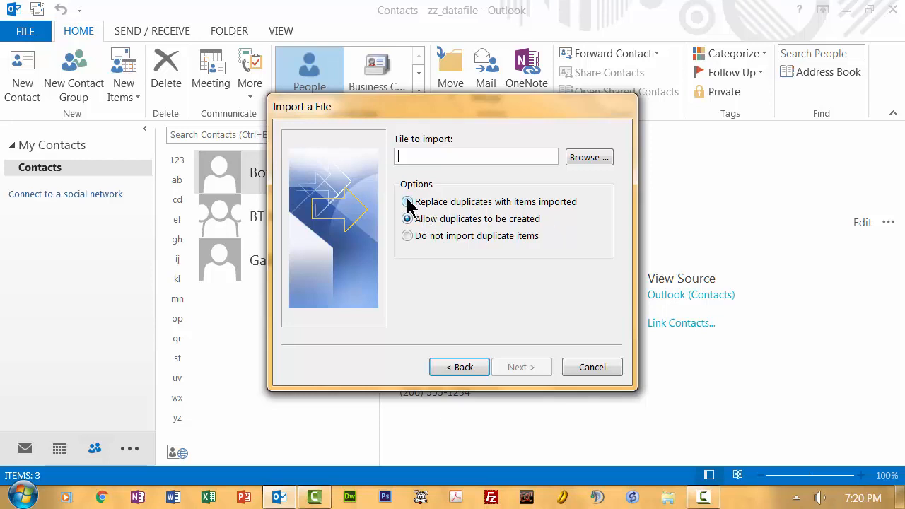
Choose csvexample.csv from the info folder as the file to import, with duplicate items not imported
{"action": "left_click", "coordinate": [410, 239]}
{"action": "left_click", "coordinate": [587, 158]}
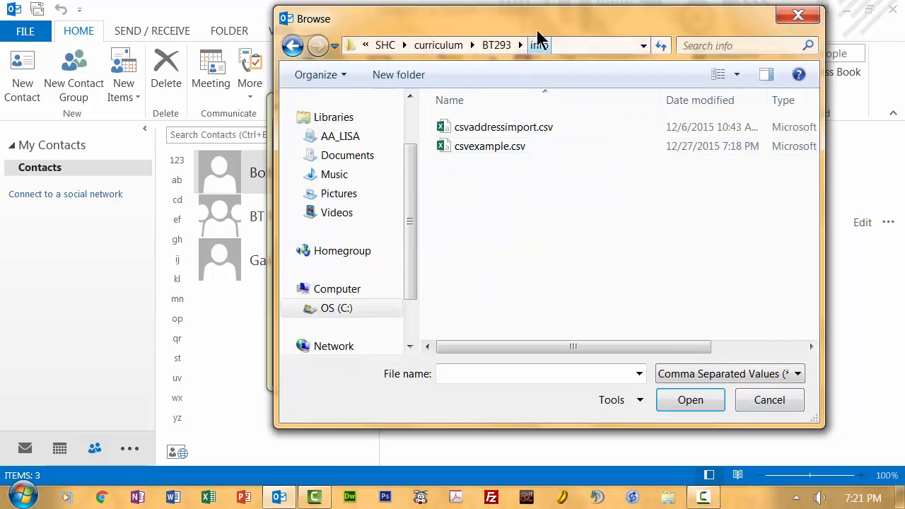
{"action": "left_click_drag", "start_coordinate": [538, 37], "coordinate": [463, 41]}
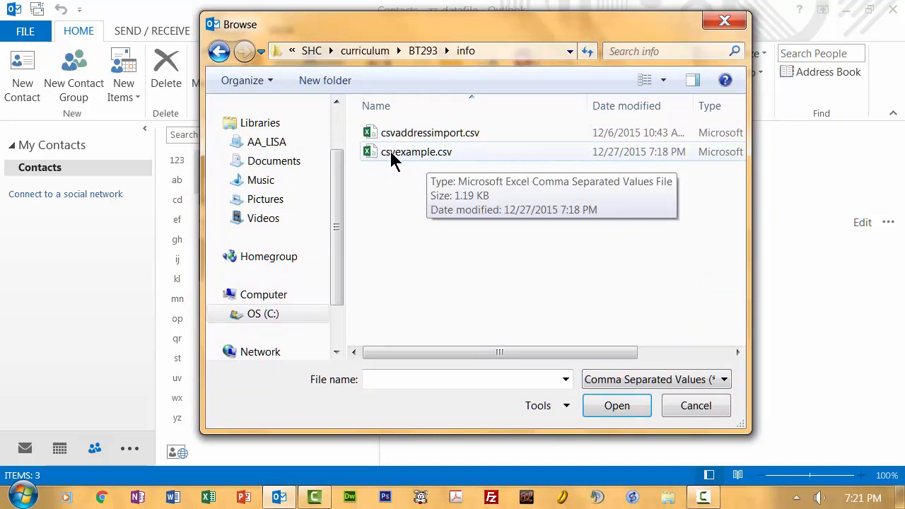
{"action": "left_click", "coordinate": [450, 154]}
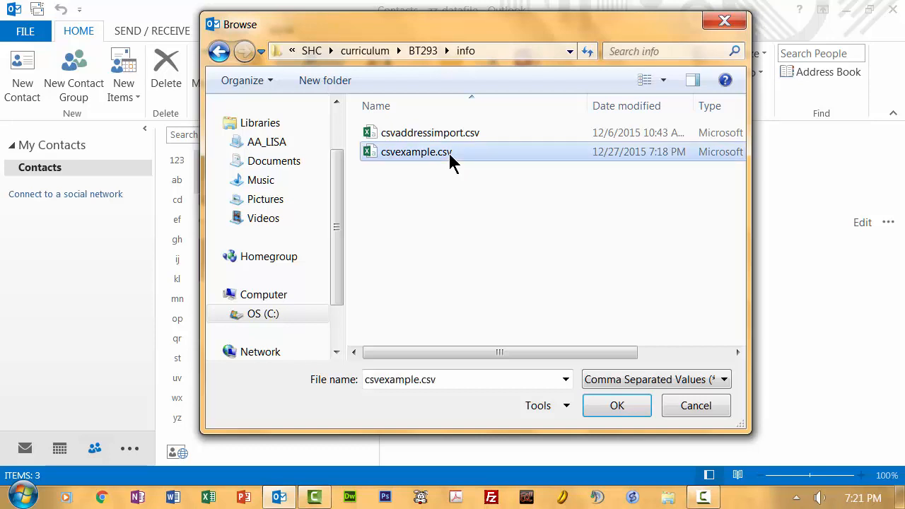
{"action": "left_click", "coordinate": [603, 412]}
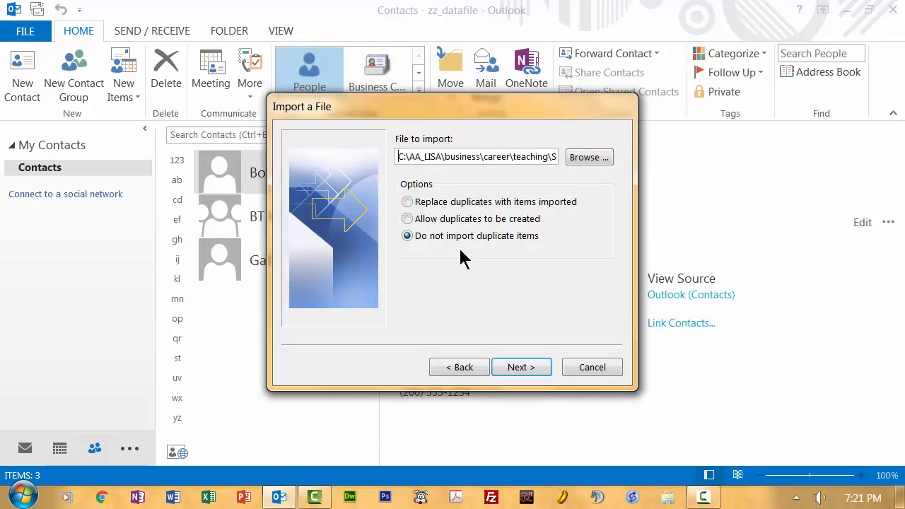
{"action": "left_click", "coordinate": [511, 368]}
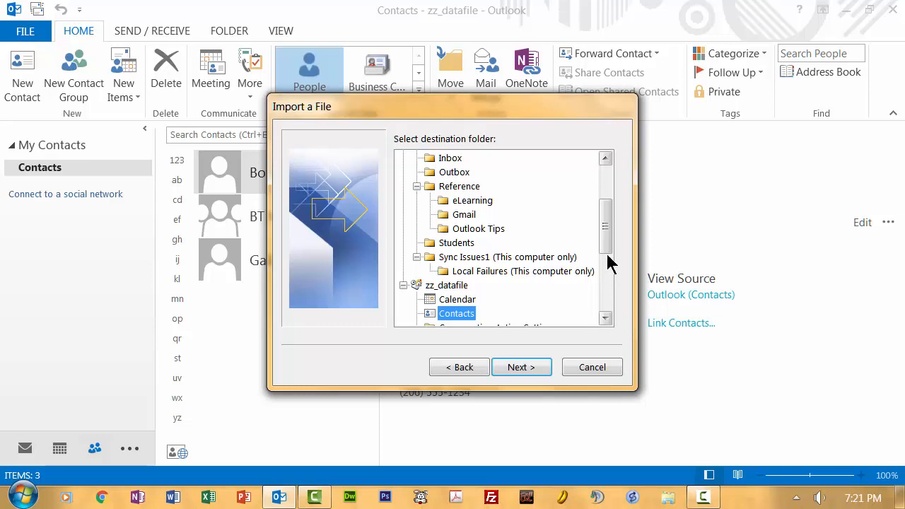
Use the Contacts folder under zz_datafile as the import destination and open the custom field mapping
{"action": "left_click_drag", "start_coordinate": [606, 225], "coordinate": [606, 262]}
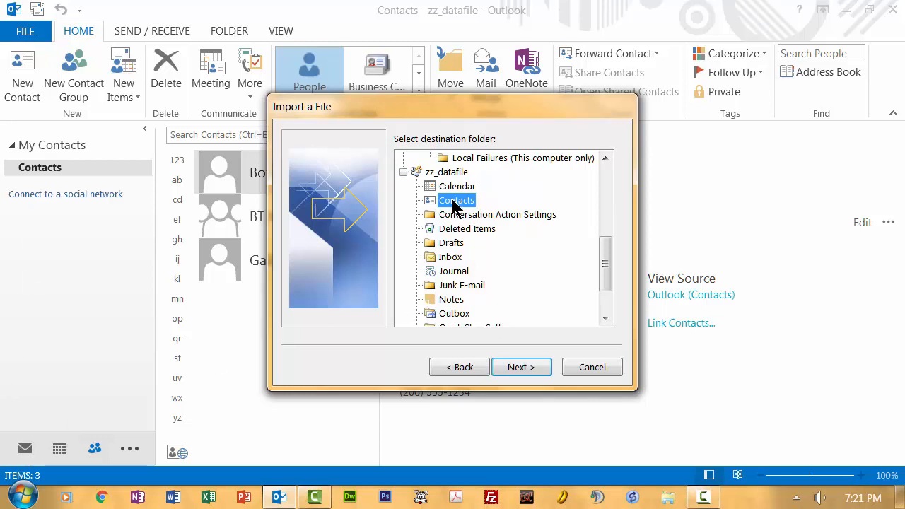
{"action": "left_click", "coordinate": [520, 368]}
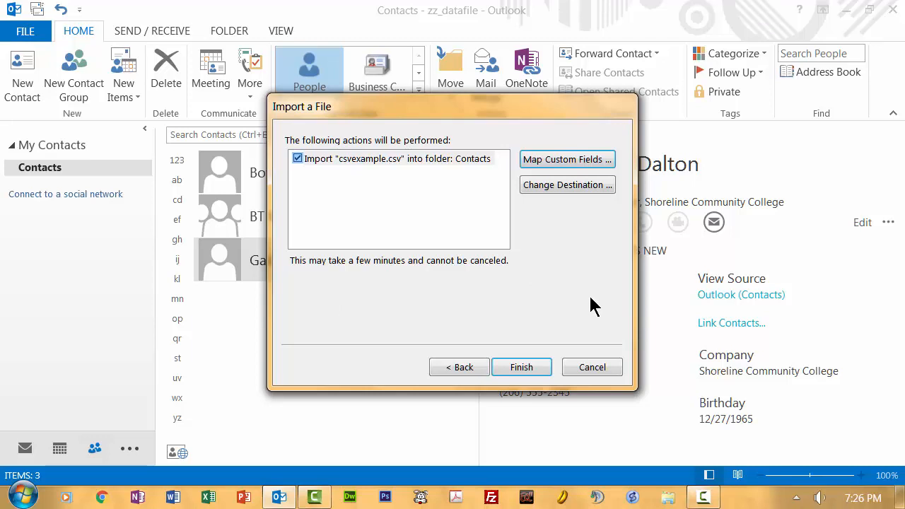
{"action": "left_click", "coordinate": [552, 160]}
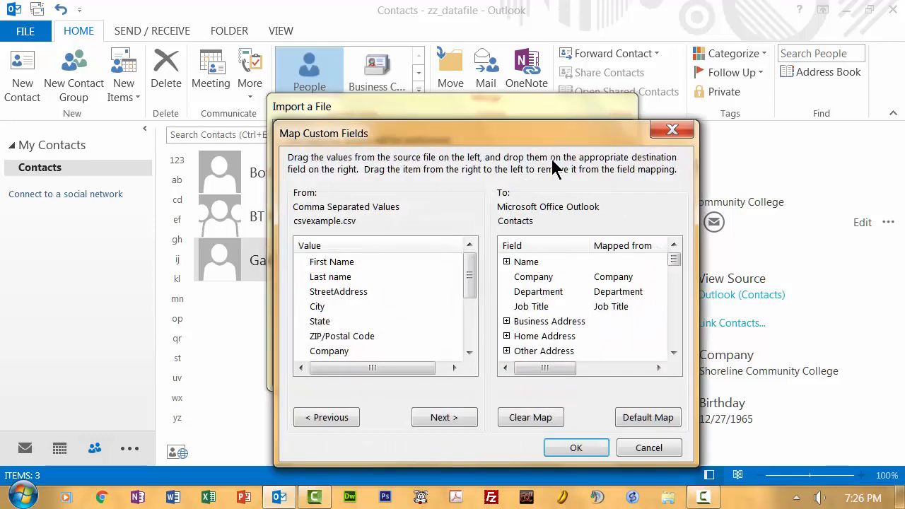
{"action": "left_click_drag", "start_coordinate": [519, 136], "coordinate": [479, 43]}
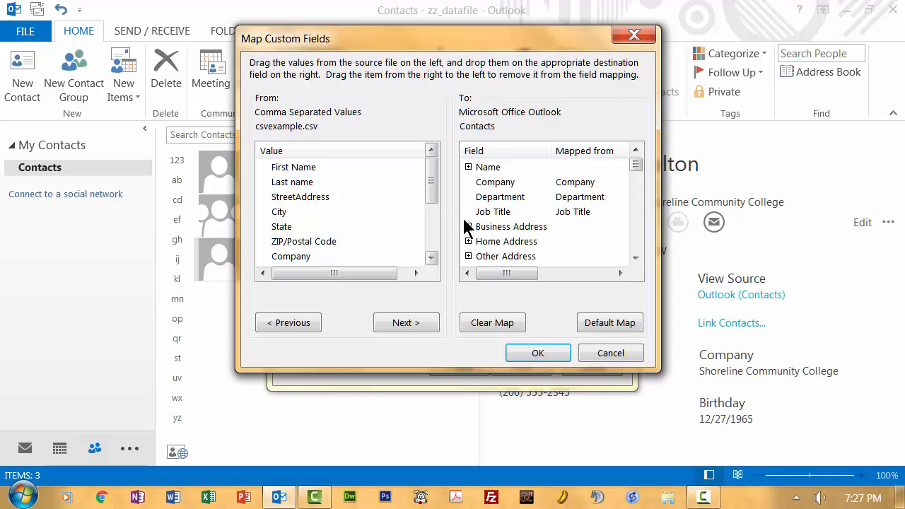
Expand the Name group and check which source values the name, company, department and job title fields are mapped from
{"action": "left_click", "coordinate": [469, 167]}
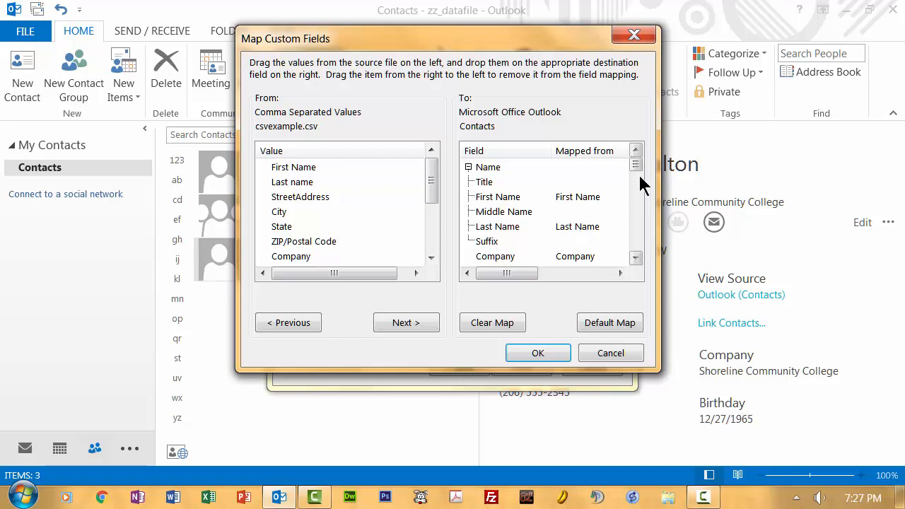
{"action": "left_click_drag", "start_coordinate": [635, 163], "coordinate": [635, 169]}
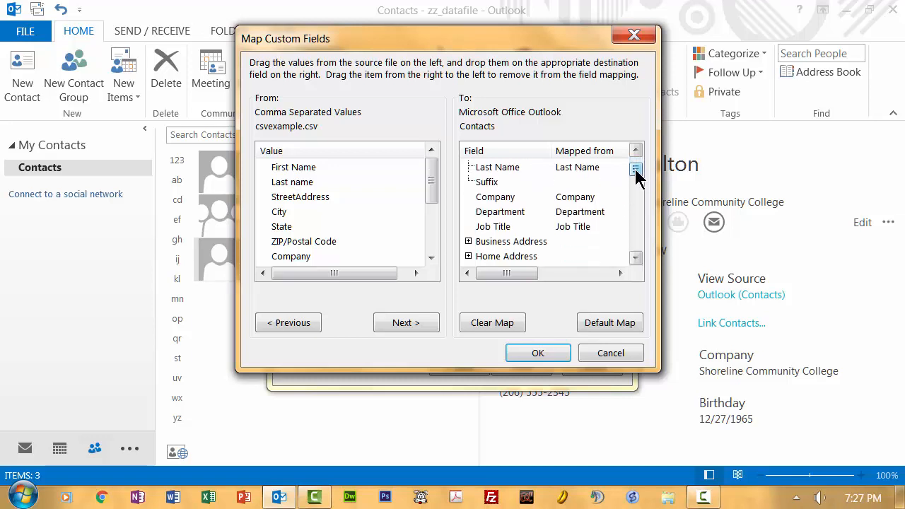
{"action": "left_click", "coordinate": [636, 258]}
{"action": "left_click", "coordinate": [635, 258]}
{"action": "left_click", "coordinate": [636, 258]}
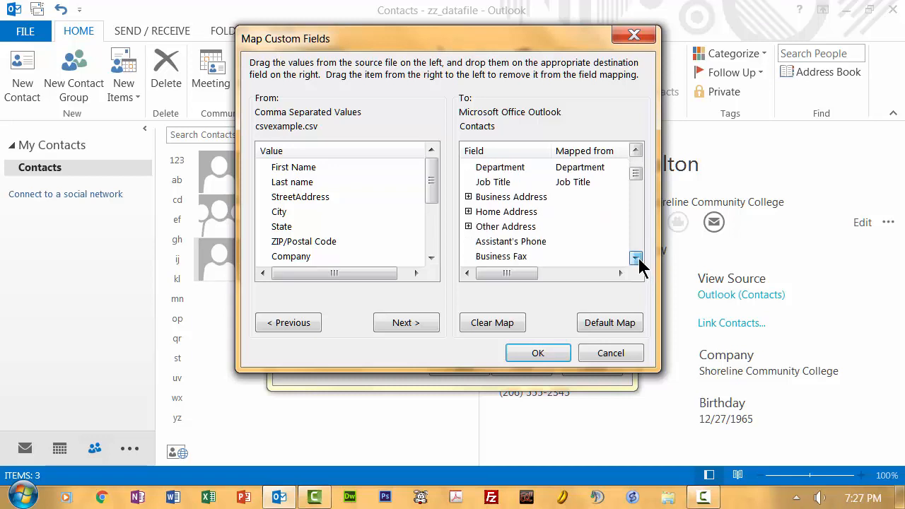
Examine the Business Address, Home Address and Other Address groups as possible targets for the StreetAddress value
{"action": "left_click", "coordinate": [299, 198]}
{"action": "left_click_drag", "start_coordinate": [298, 198], "coordinate": [468, 202]}
{"action": "left_click", "coordinate": [468, 197]}
{"action": "left_click", "coordinate": [469, 198]}
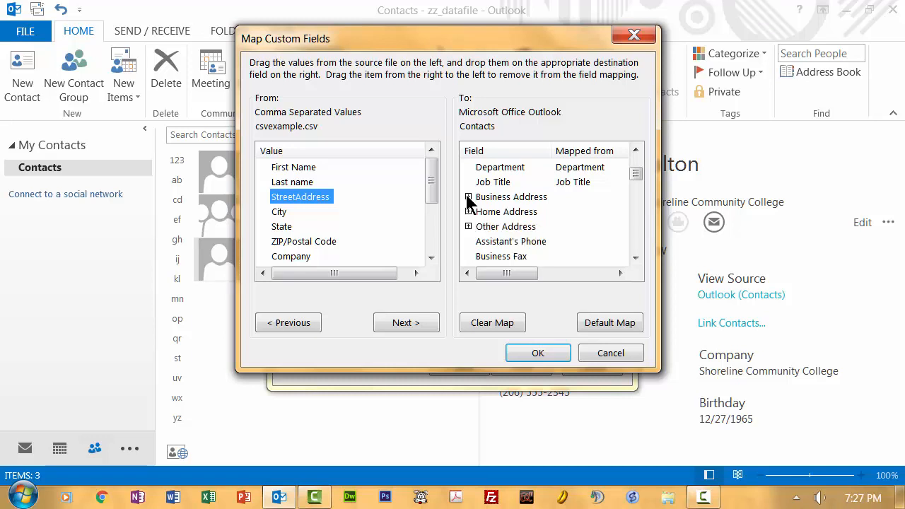
{"action": "left_click", "coordinate": [468, 198]}
{"action": "left_click", "coordinate": [468, 198]}
{"action": "left_click", "coordinate": [468, 211]}
{"action": "left_click", "coordinate": [469, 211]}
{"action": "left_click", "coordinate": [468, 227]}
{"action": "left_click", "coordinate": [469, 227]}
Expand Business Address and map StreetAddress to Business Street and City to Business City
{"action": "left_click", "coordinate": [468, 197]}
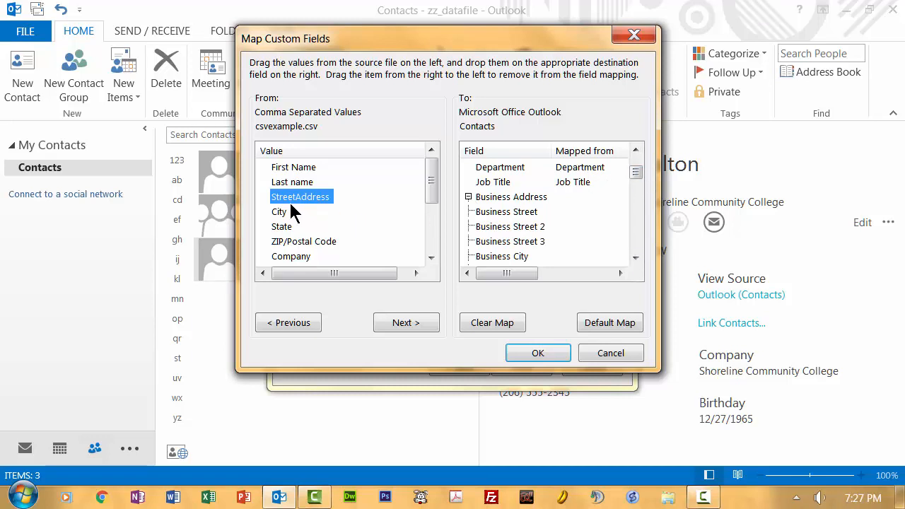
{"action": "left_click_drag", "start_coordinate": [289, 202], "coordinate": [503, 212]}
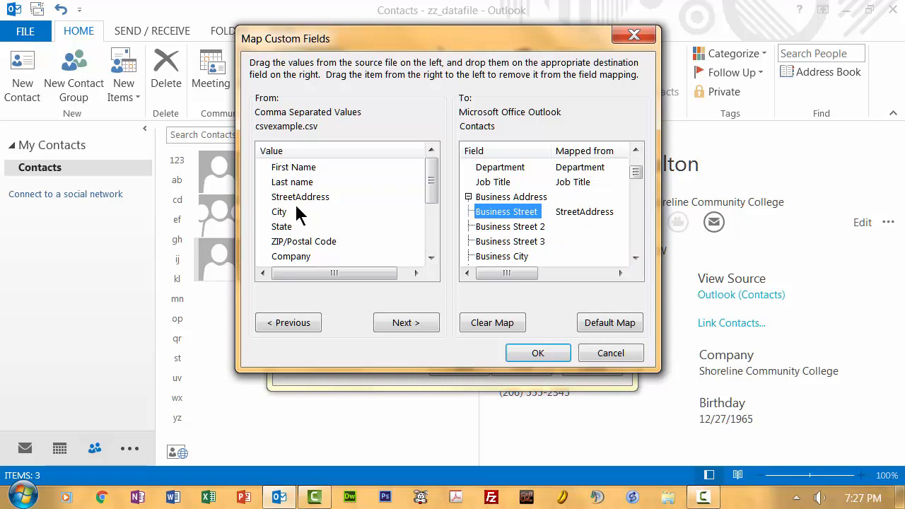
{"action": "left_click_drag", "start_coordinate": [283, 213], "coordinate": [499, 257]}
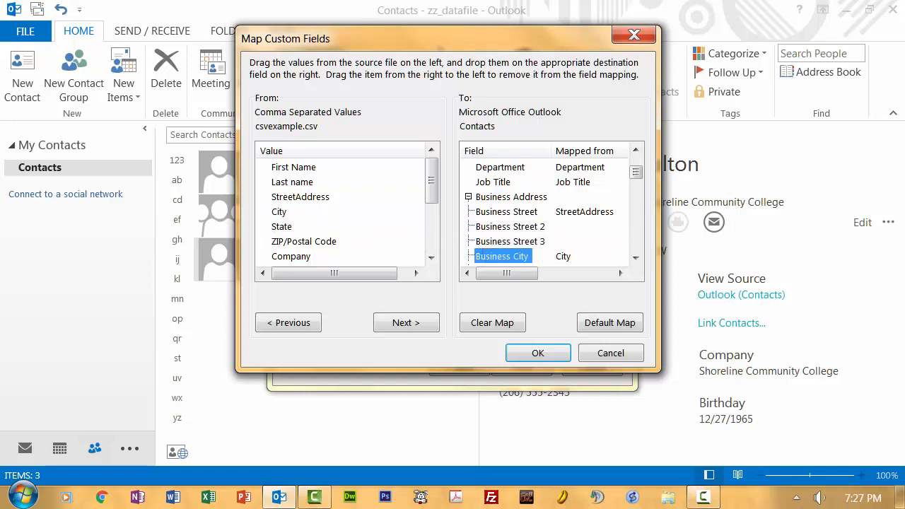
Map State to Business State and ZIP/Postal Code to the business postal code field
{"action": "left_click", "coordinate": [636, 258]}
{"action": "left_click", "coordinate": [636, 259]}
{"action": "left_click", "coordinate": [635, 259]}
{"action": "left_click", "coordinate": [636, 259]}
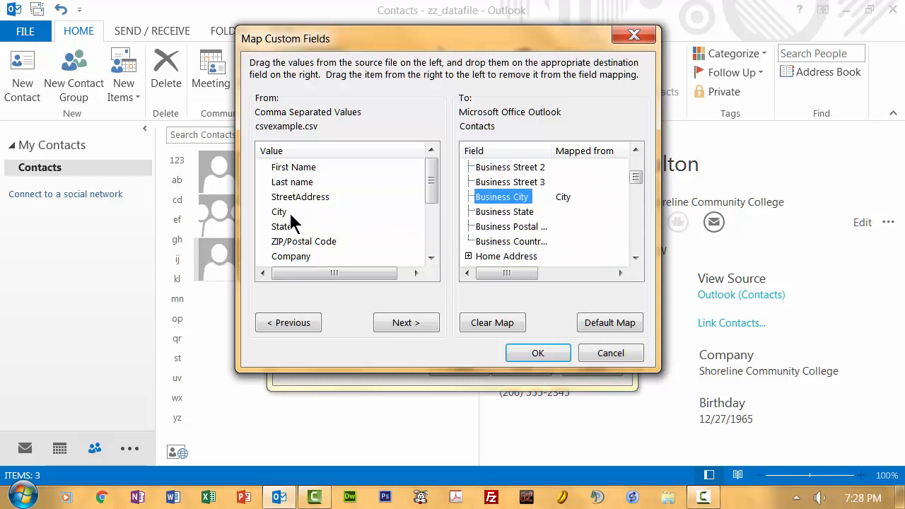
{"action": "left_click_drag", "start_coordinate": [281, 227], "coordinate": [457, 221]}
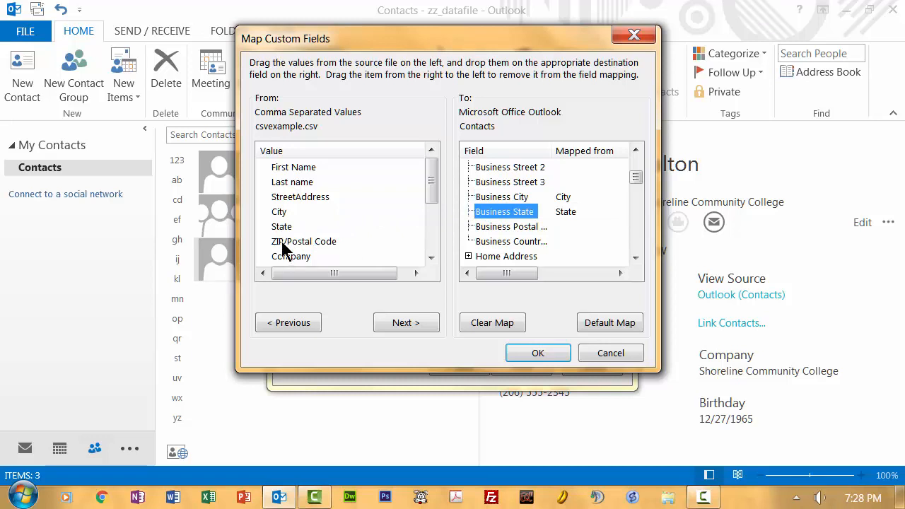
{"action": "left_click_drag", "start_coordinate": [282, 244], "coordinate": [482, 231]}
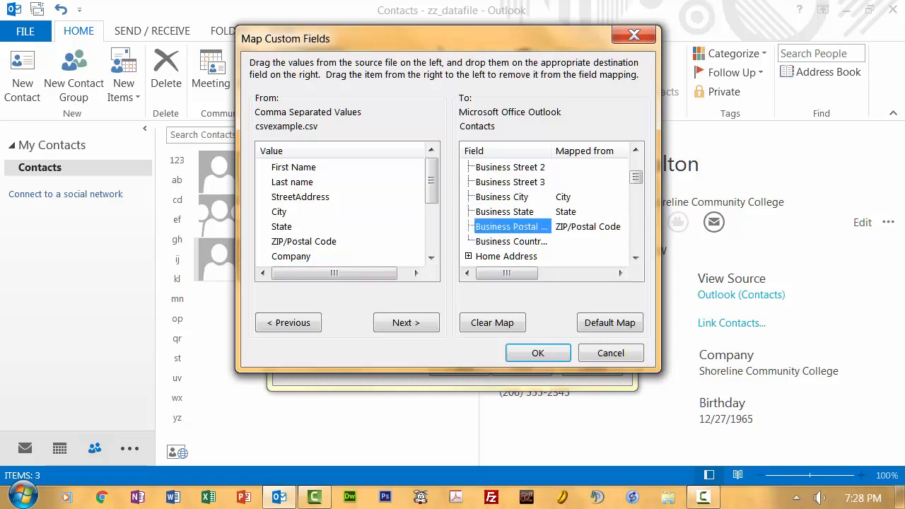
Map Bus Ph to Business Phone and Home Ph to Home Phone
{"action": "left_click", "coordinate": [636, 259]}
{"action": "left_click", "coordinate": [636, 259]}
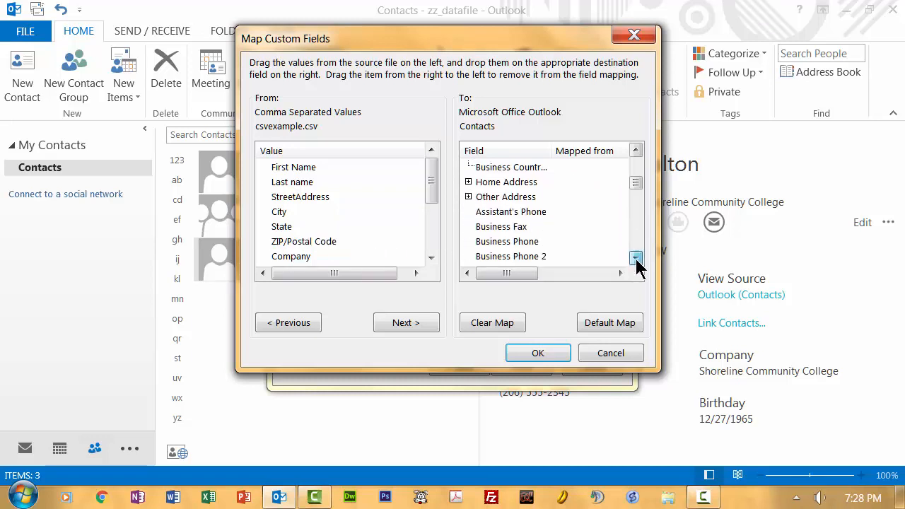
{"action": "left_click", "coordinate": [636, 258]}
{"action": "left_click", "coordinate": [636, 258]}
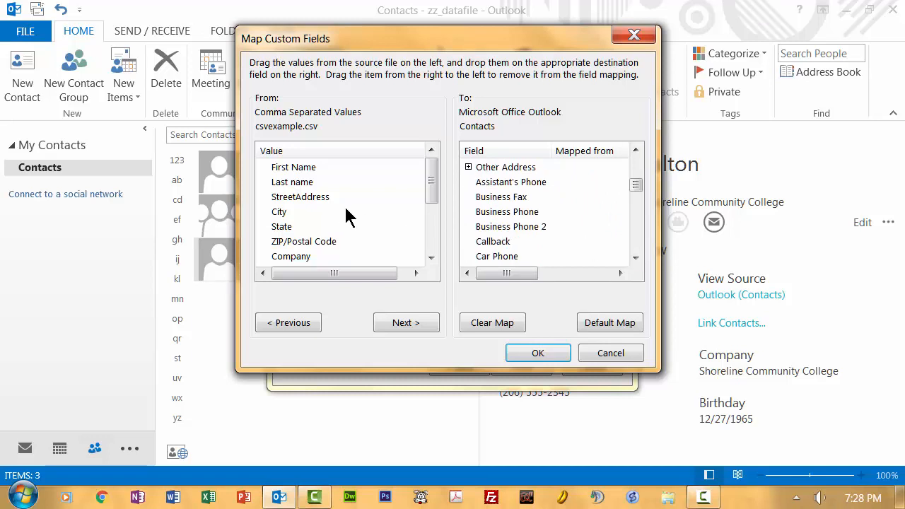
{"action": "left_click", "coordinate": [431, 258]}
{"action": "left_click", "coordinate": [431, 258]}
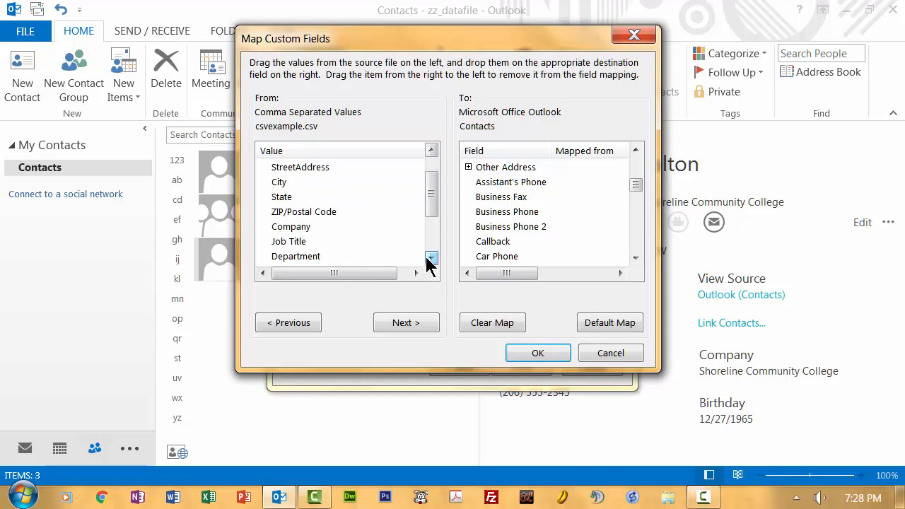
{"action": "left_click", "coordinate": [431, 258]}
{"action": "left_click", "coordinate": [430, 258]}
{"action": "left_click", "coordinate": [431, 258]}
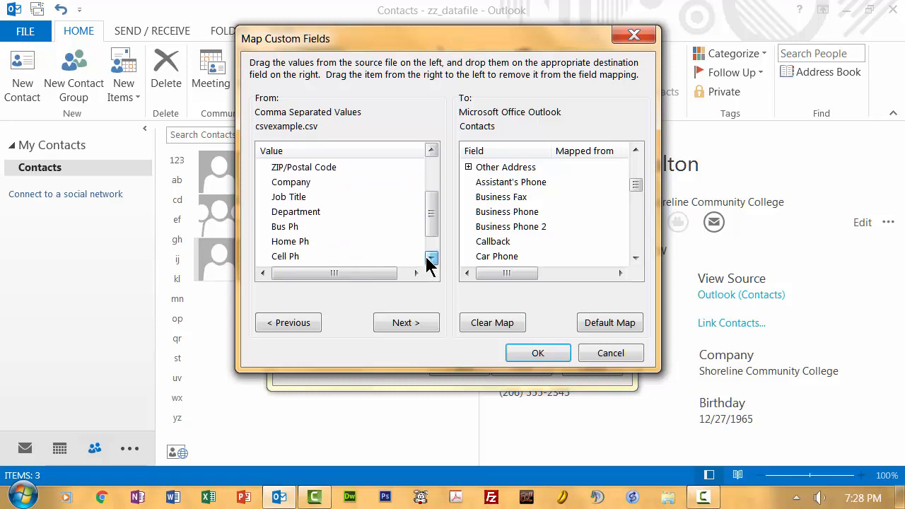
{"action": "left_click", "coordinate": [285, 227]}
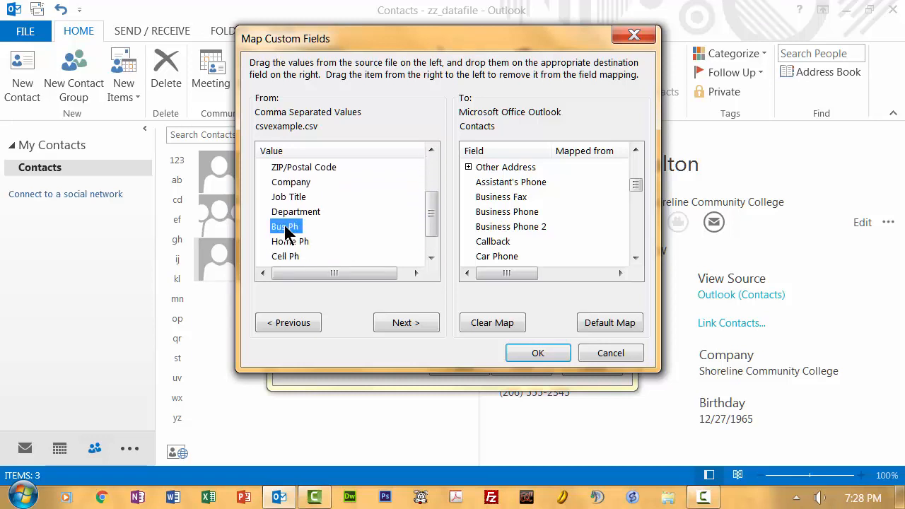
{"action": "left_click_drag", "start_coordinate": [286, 232], "coordinate": [515, 218]}
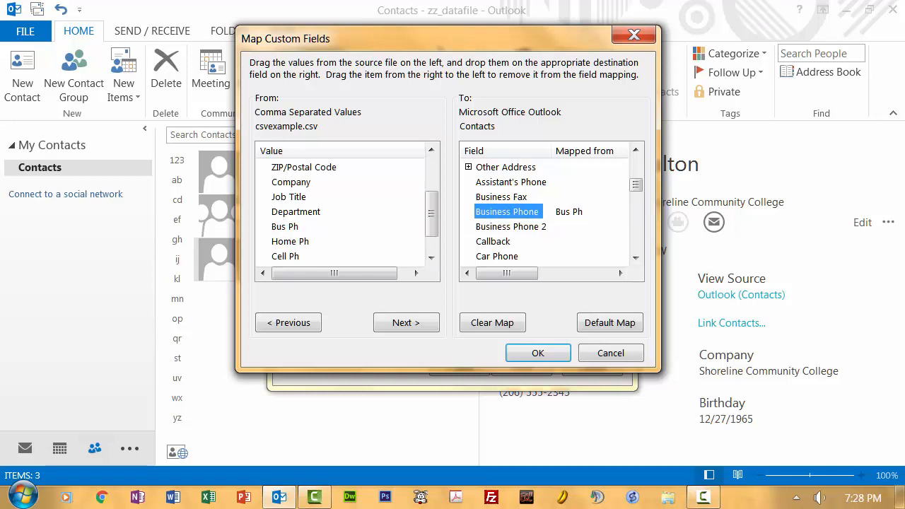
{"action": "left_click", "coordinate": [637, 249]}
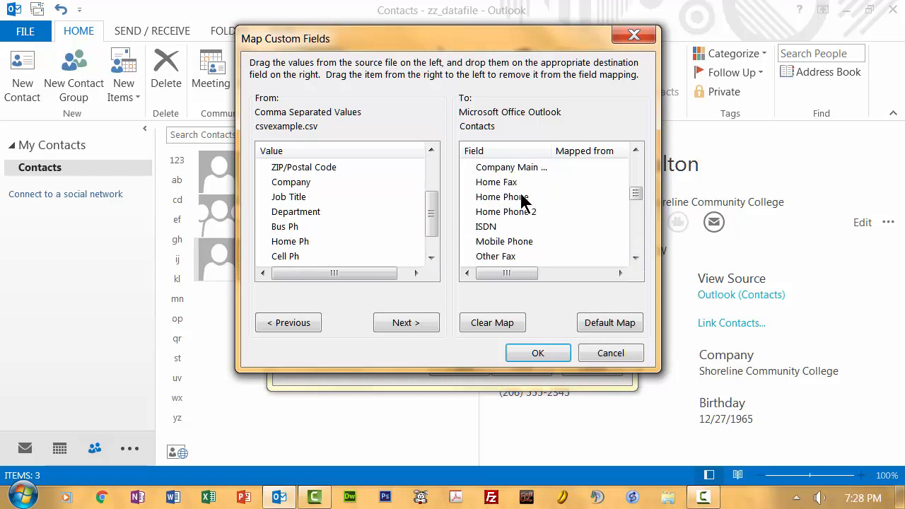
{"action": "left_click_drag", "start_coordinate": [279, 242], "coordinate": [481, 198]}
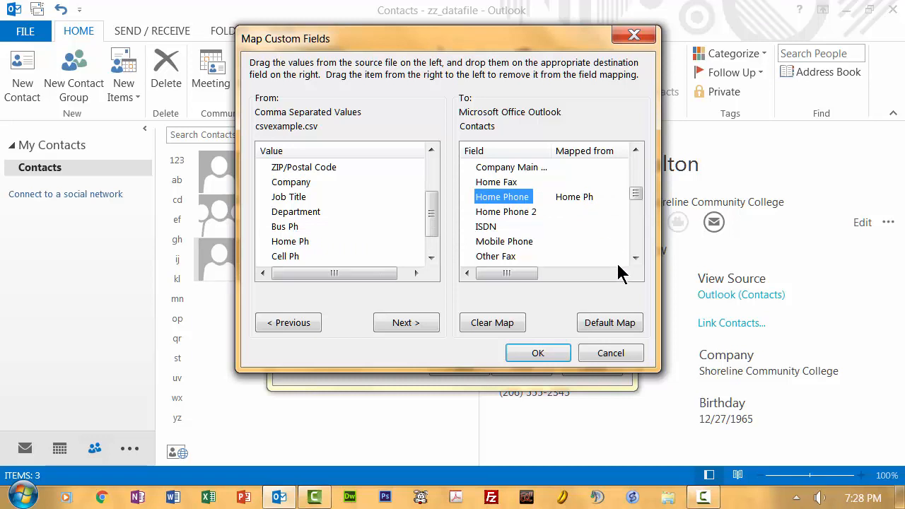
Map the Cell Ph value to the Mobile Phone field
{"action": "left_click", "coordinate": [633, 245]}
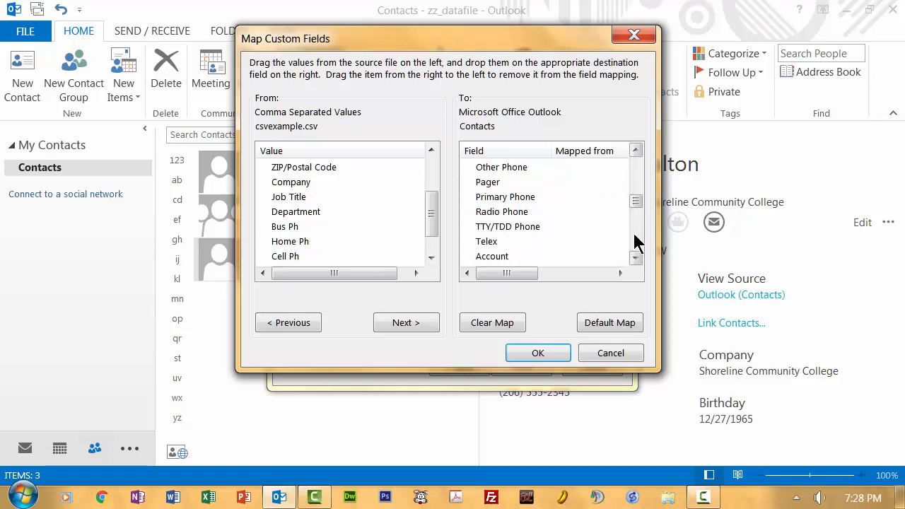
{"action": "left_click_drag", "start_coordinate": [638, 206], "coordinate": [637, 194]}
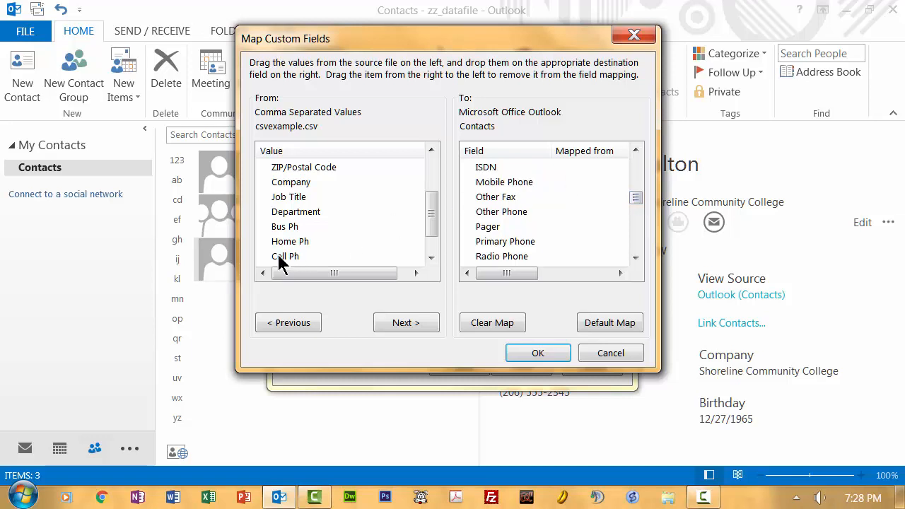
{"action": "left_click_drag", "start_coordinate": [281, 262], "coordinate": [493, 185]}
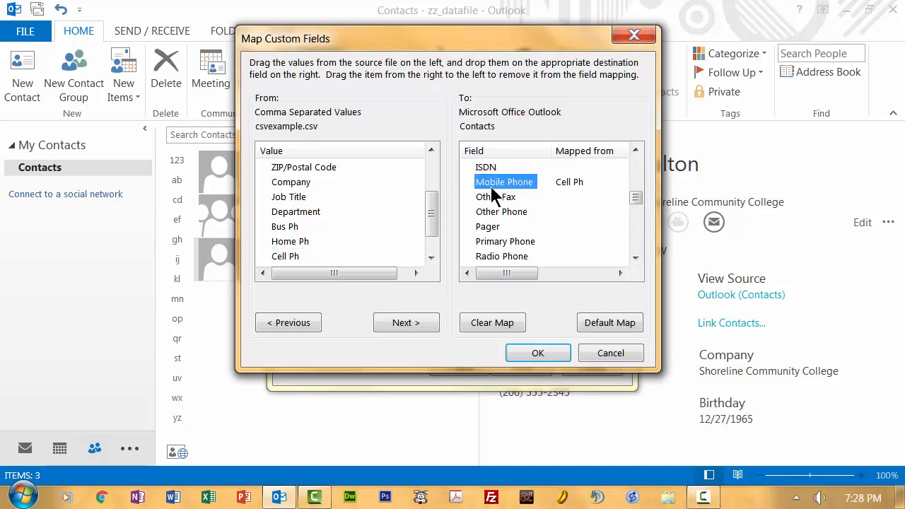
Examine the remaining Outlook fields to check how the E-mail and Notes values are mapped
{"action": "scroll", "coordinate": [431, 251], "scroll_direction": "down", "scroll_amount": 1}
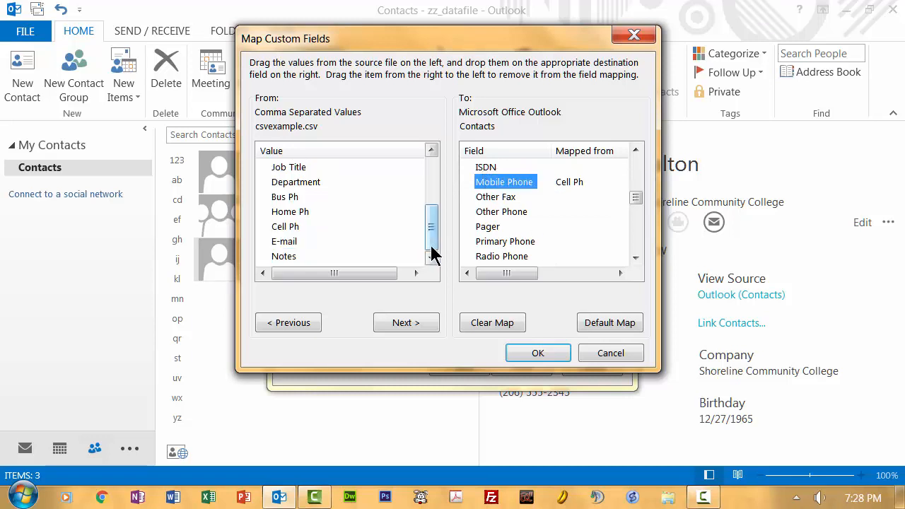
{"action": "left_click", "coordinate": [635, 246]}
{"action": "left_click", "coordinate": [634, 246]}
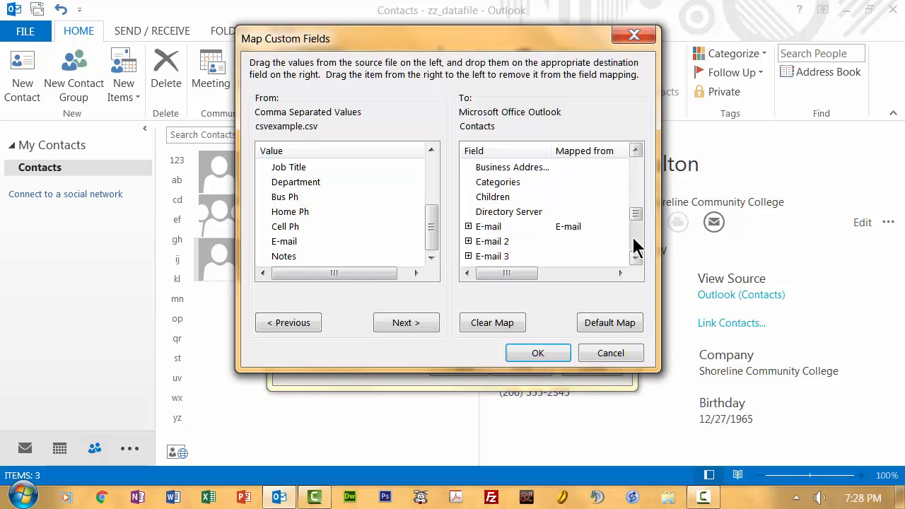
{"action": "left_click", "coordinate": [468, 227]}
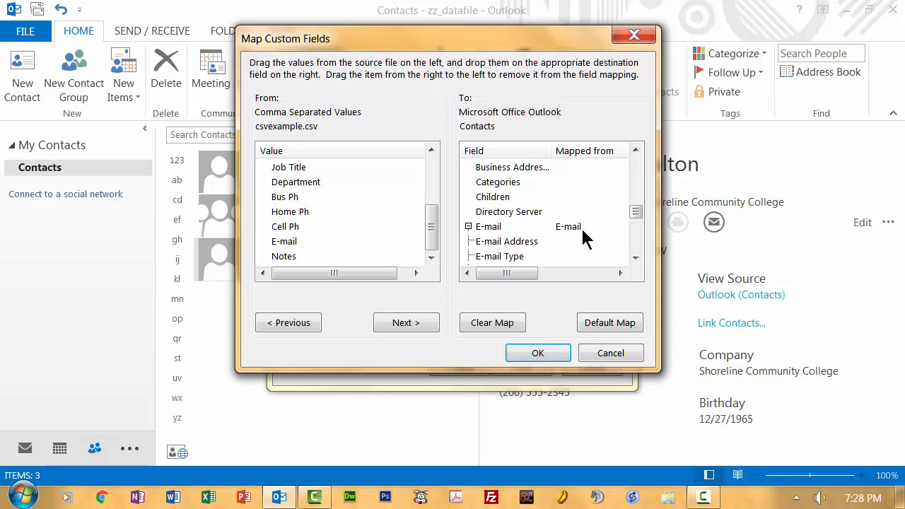
{"action": "left_click", "coordinate": [634, 243]}
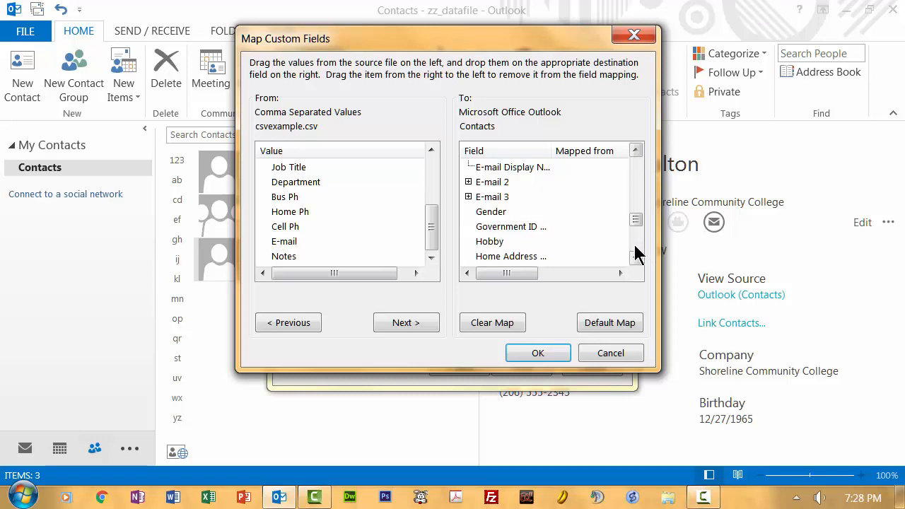
{"action": "left_click", "coordinate": [635, 244]}
{"action": "left_click", "coordinate": [635, 252]}
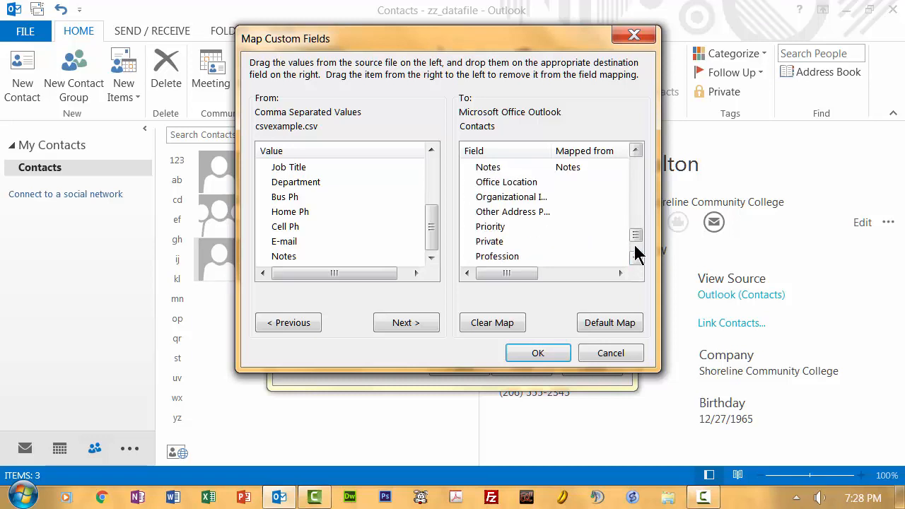
{"action": "left_click_drag", "start_coordinate": [635, 238], "coordinate": [633, 233]}
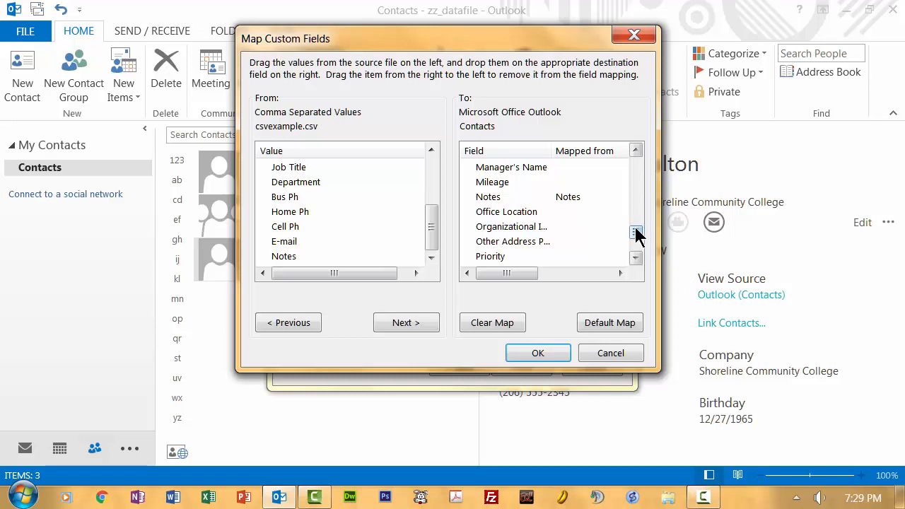
Review the field mapping from the Name group through the business address to the phone fields against the source values
{"action": "left_click_drag", "start_coordinate": [635, 233], "coordinate": [641, 161]}
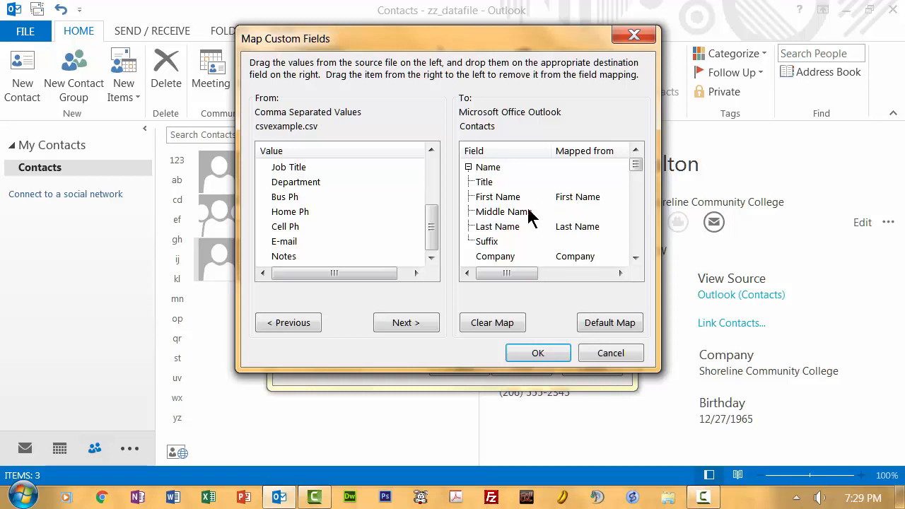
{"action": "left_click", "coordinate": [635, 258]}
{"action": "left_click", "coordinate": [635, 258]}
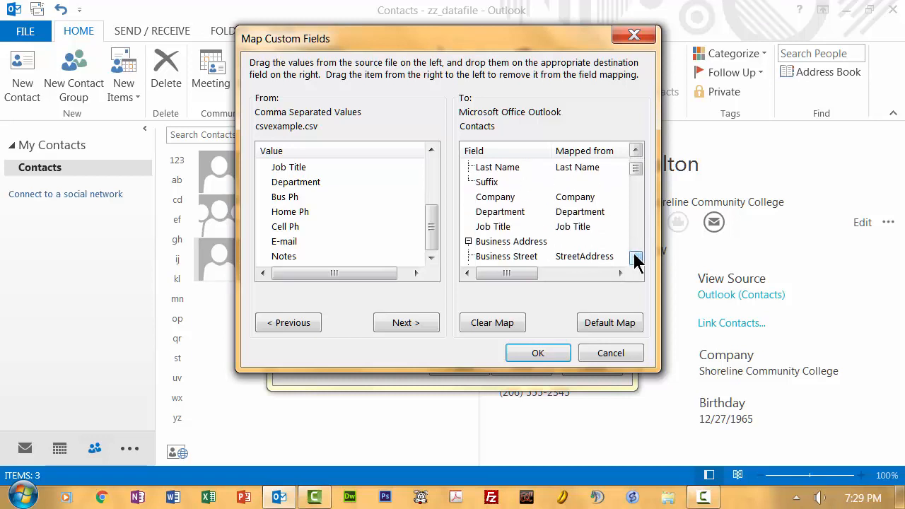
{"action": "left_click", "coordinate": [635, 258]}
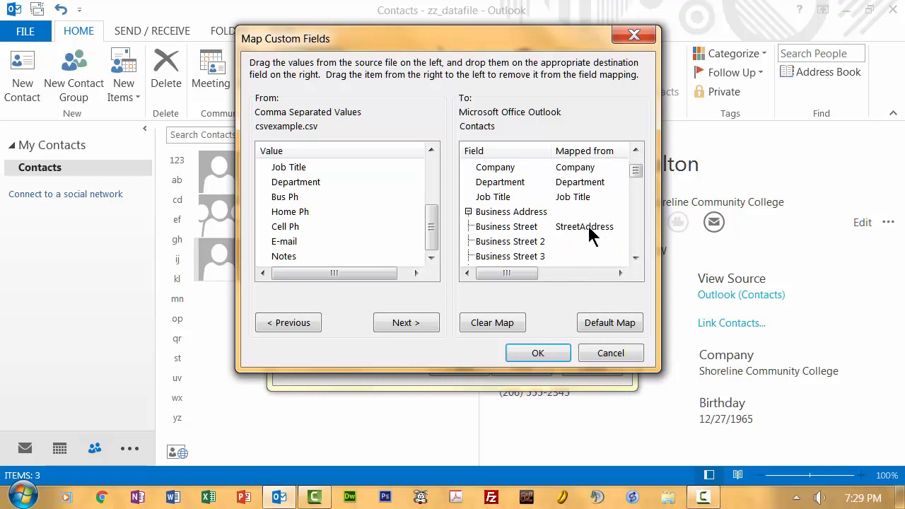
{"action": "left_click", "coordinate": [430, 184]}
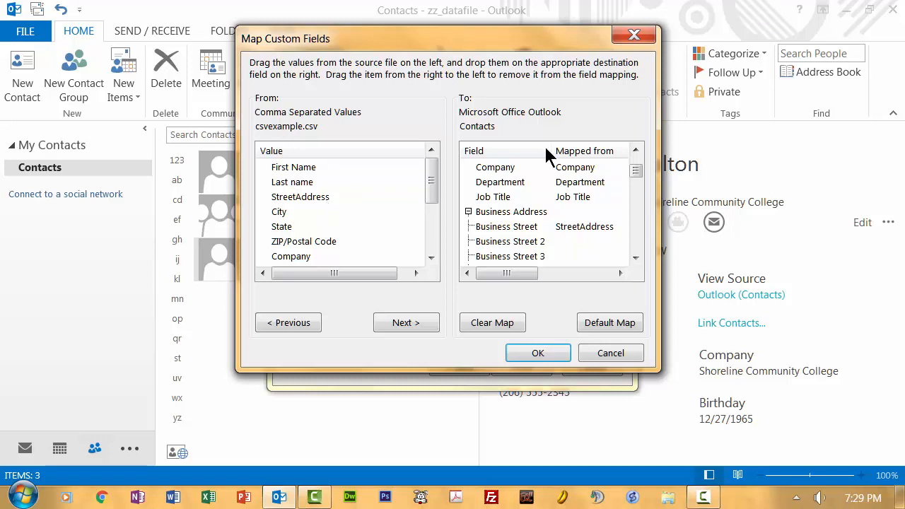
{"action": "left_click", "coordinate": [638, 233]}
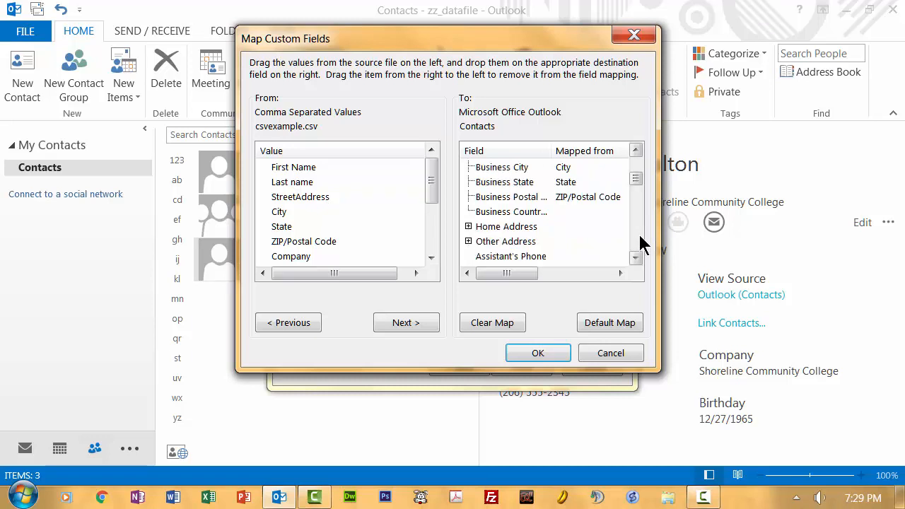
{"action": "left_click", "coordinate": [638, 232]}
{"action": "left_click", "coordinate": [637, 231]}
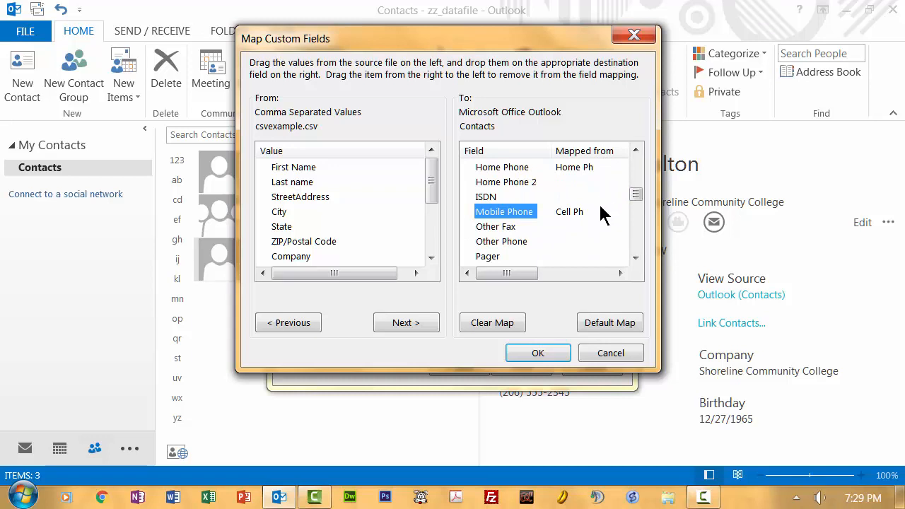
Accept the custom field mapping and finish importing csvexample.csv into the Contacts folder
{"action": "left_click", "coordinate": [538, 351]}
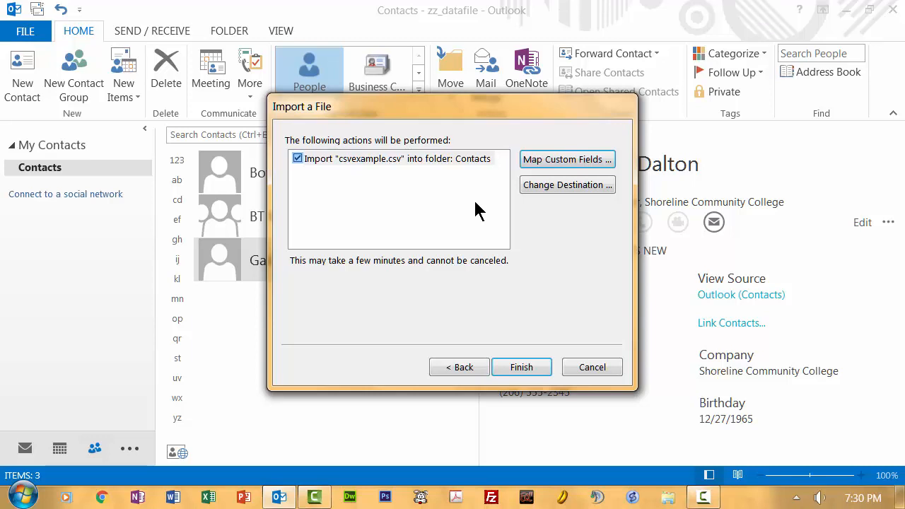
{"action": "left_click", "coordinate": [521, 366]}
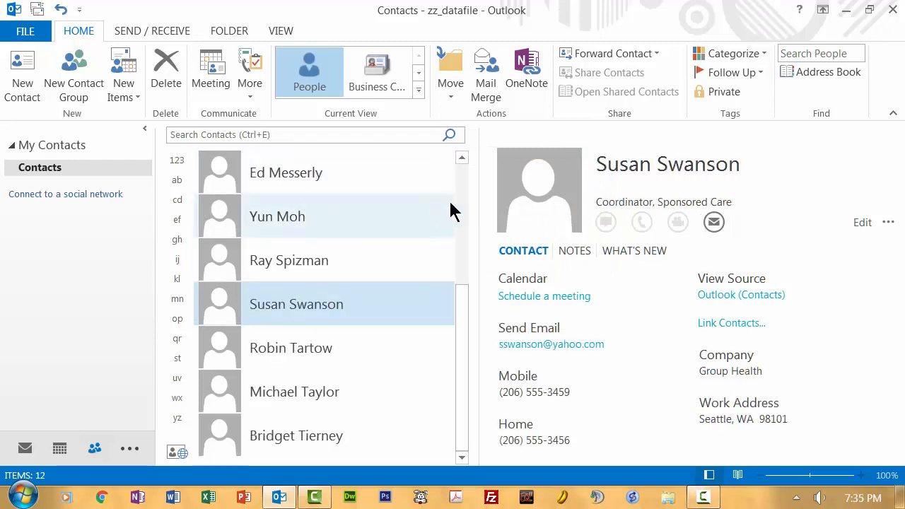
Open the imported "Director, CEO" contact at Shoreline Community College for editing and add a Birthday field
{"action": "left_click", "coordinate": [463, 199]}
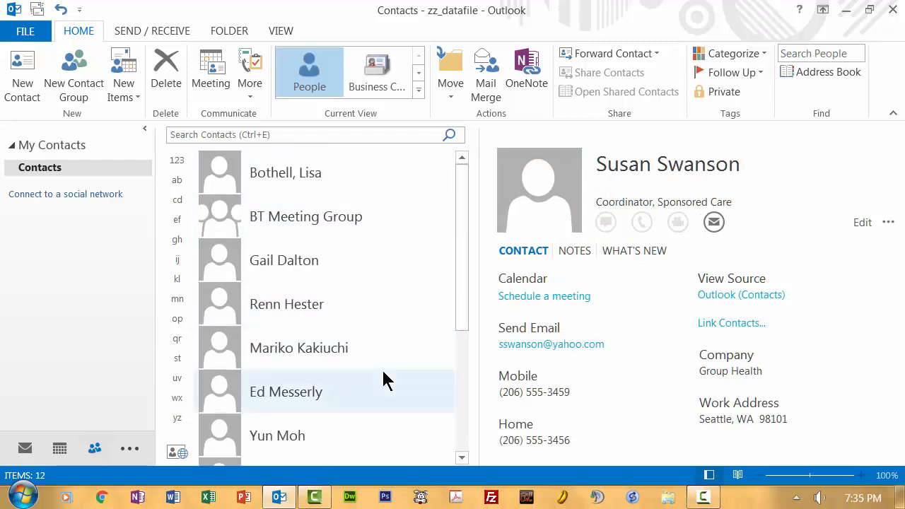
{"action": "left_click", "coordinate": [274, 356]}
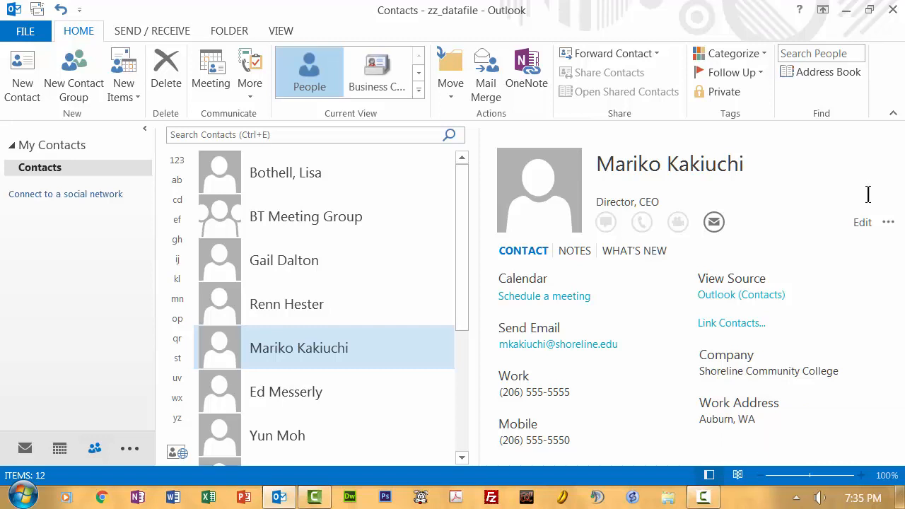
{"action": "left_click", "coordinate": [862, 227]}
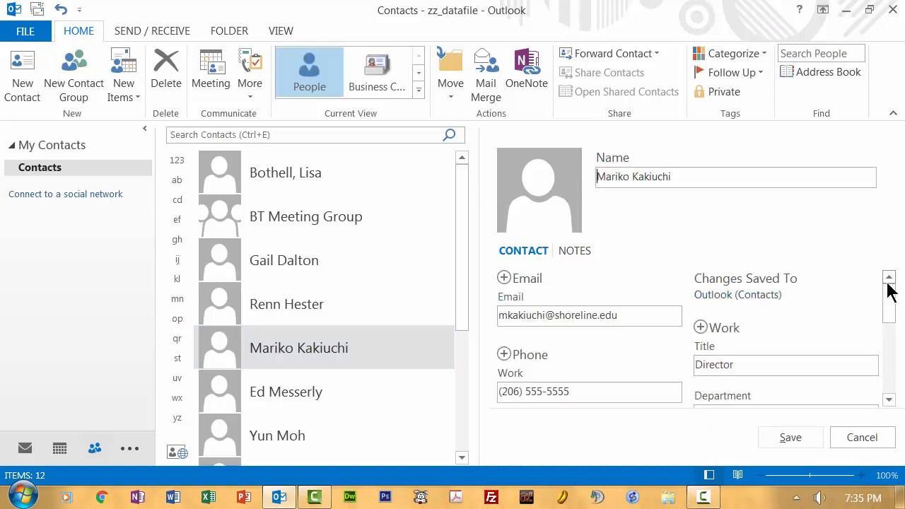
{"action": "left_click_drag", "start_coordinate": [891, 301], "coordinate": [889, 360]}
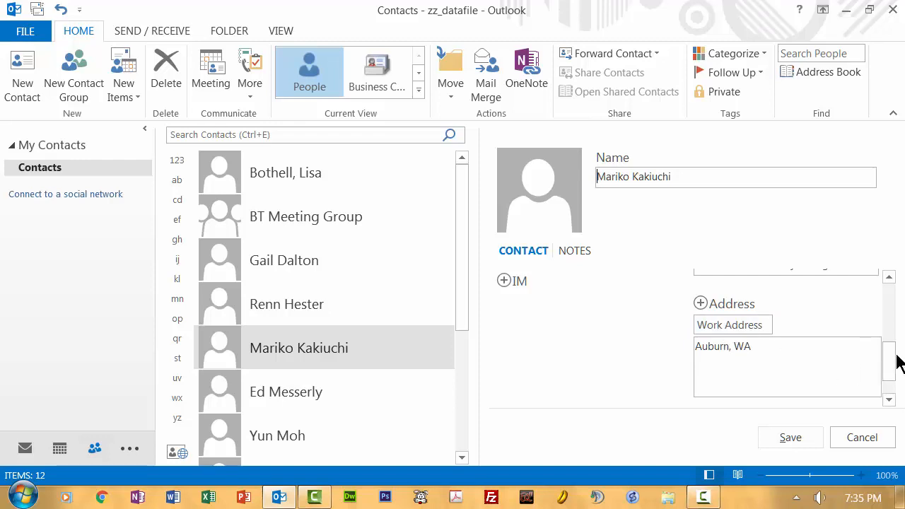
{"action": "left_click_drag", "start_coordinate": [897, 362], "coordinate": [883, 389]}
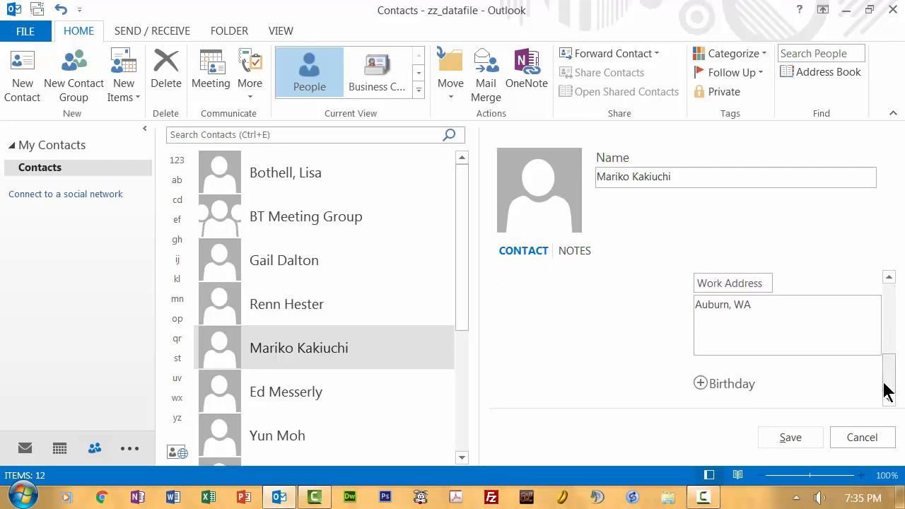
{"action": "left_click", "coordinate": [699, 385]}
{"action": "left_click_drag", "start_coordinate": [889, 370], "coordinate": [890, 399]}
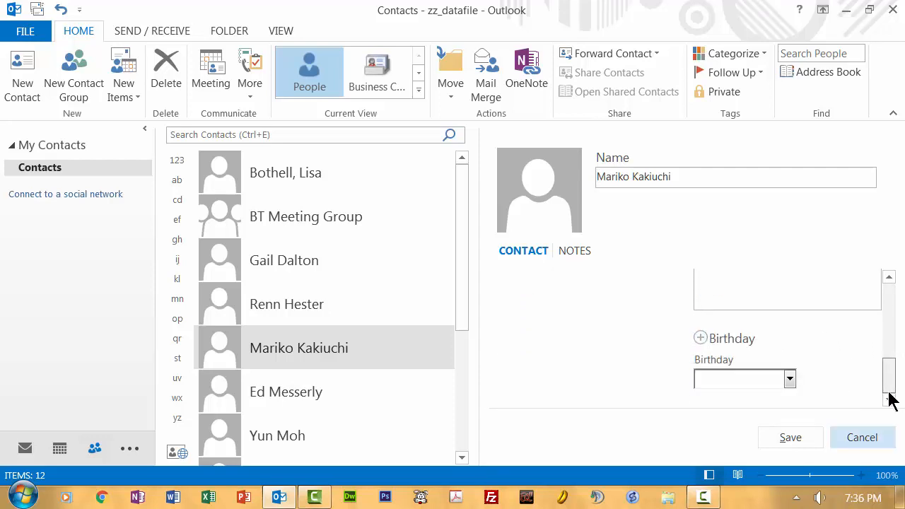
Enter the contact's date of birth in the Birthday field, correcting the year, and save the contact
{"action": "left_click", "coordinate": [790, 379]}
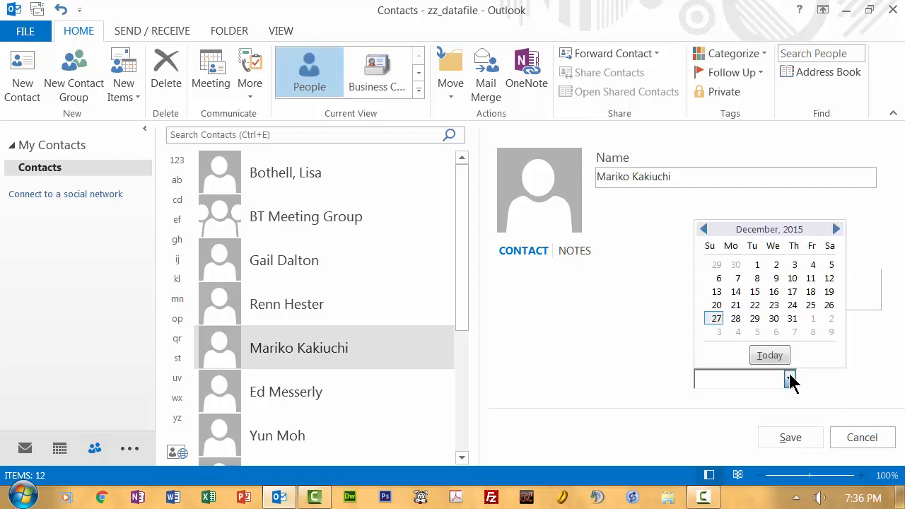
{"action": "left_click", "coordinate": [811, 292]}
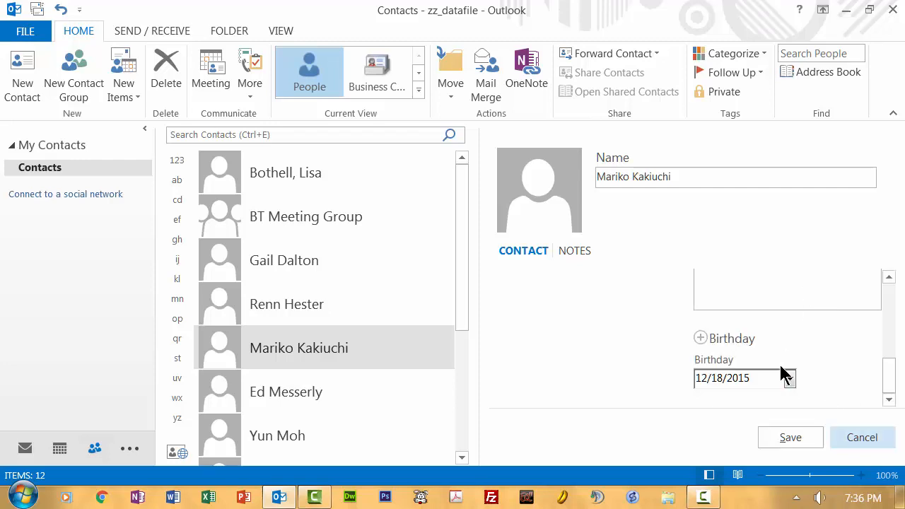
{"action": "left_click_drag", "start_coordinate": [752, 377], "coordinate": [739, 379]}
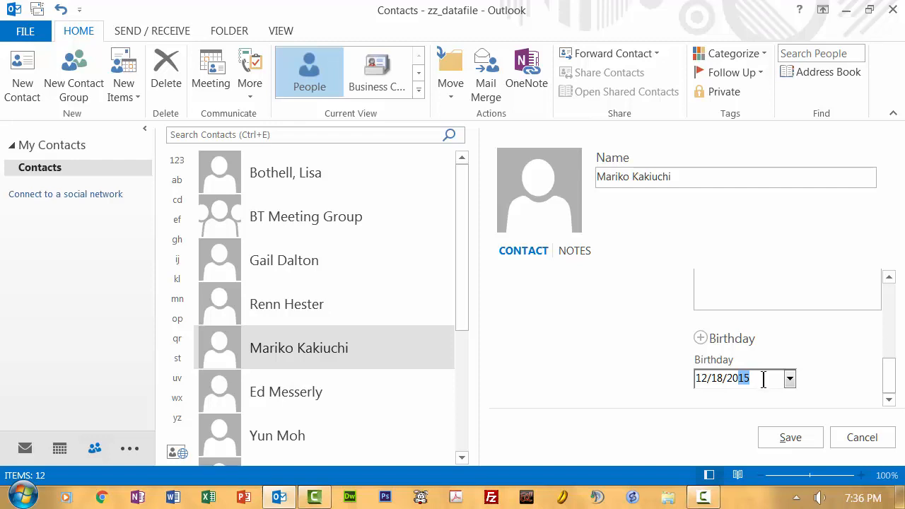
{"action": "key", "text": "BackSpace"}
{"action": "key", "text": "BackSpace"}
{"action": "key", "text": "BackSpace"}
{"action": "type", "text": "75"}
{"action": "left_click", "coordinate": [786, 439]}
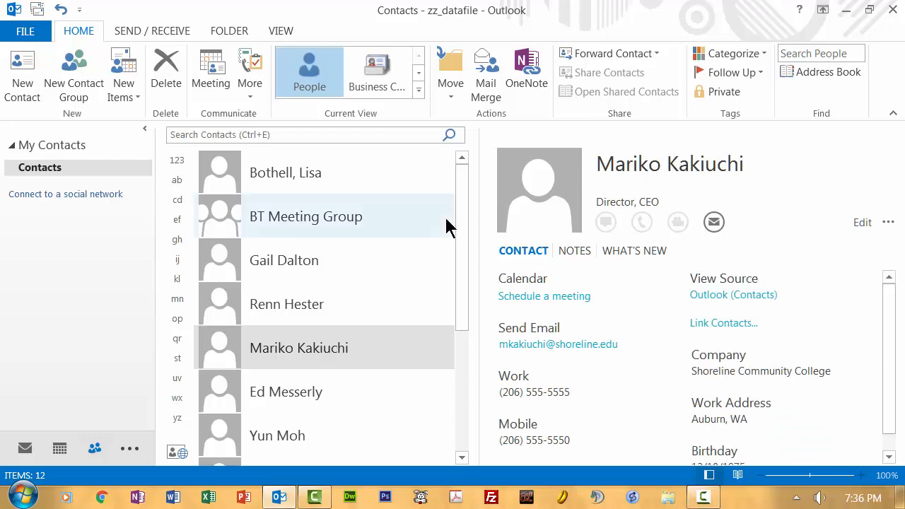
Examine the contact details and notes of several imported instructor contacts, including the "Instructor, BusTc" entry
{"action": "scroll", "coordinate": [460, 276], "scroll_direction": "down", "scroll_amount": 2}
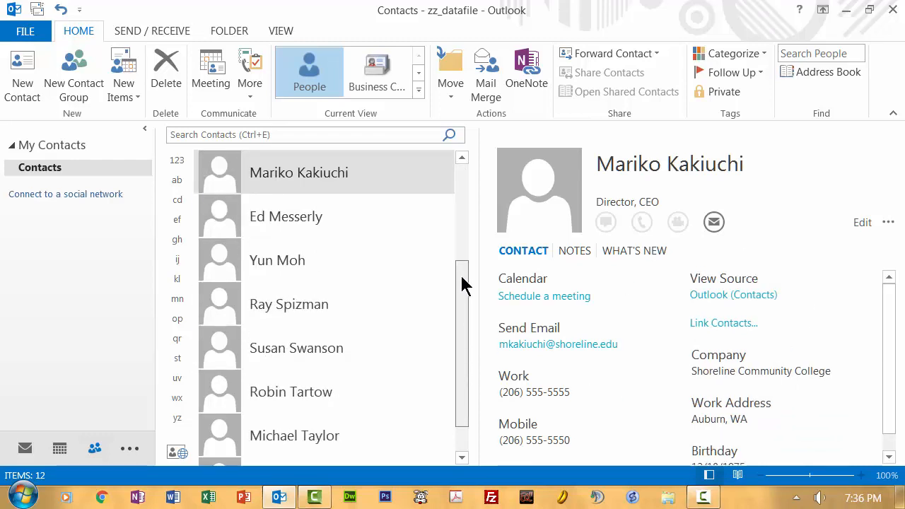
{"action": "scroll", "coordinate": [461, 283], "scroll_direction": "up", "scroll_amount": 1}
{"action": "scroll", "coordinate": [463, 304], "scroll_direction": "down", "scroll_amount": 1}
{"action": "left_click", "coordinate": [289, 262]}
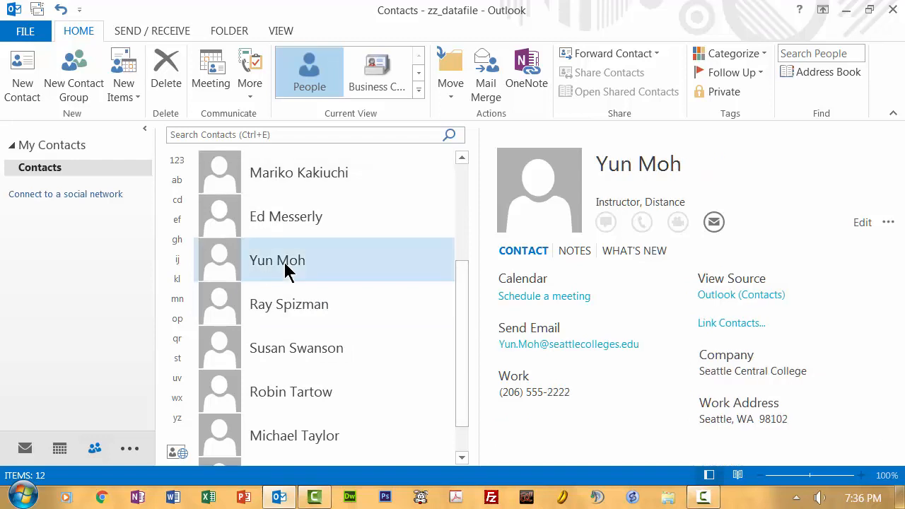
{"action": "left_click", "coordinate": [290, 317]}
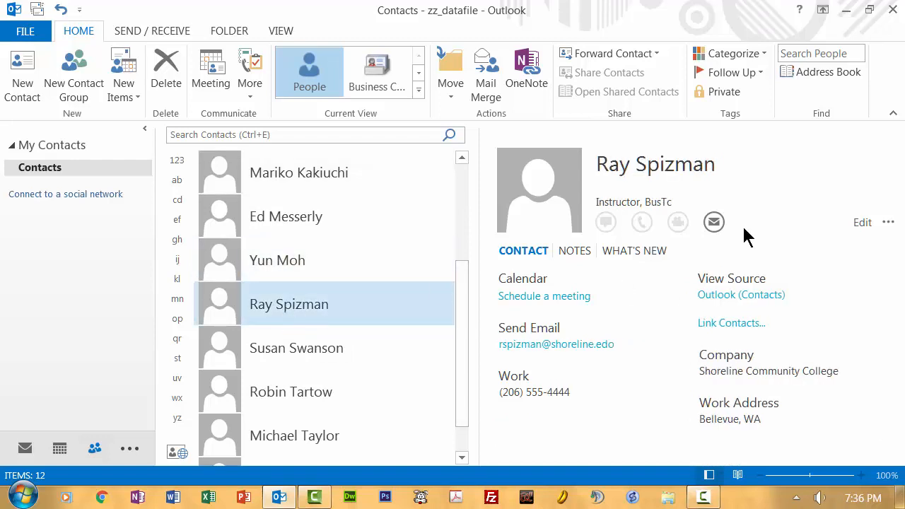
{"action": "left_click", "coordinate": [571, 253]}
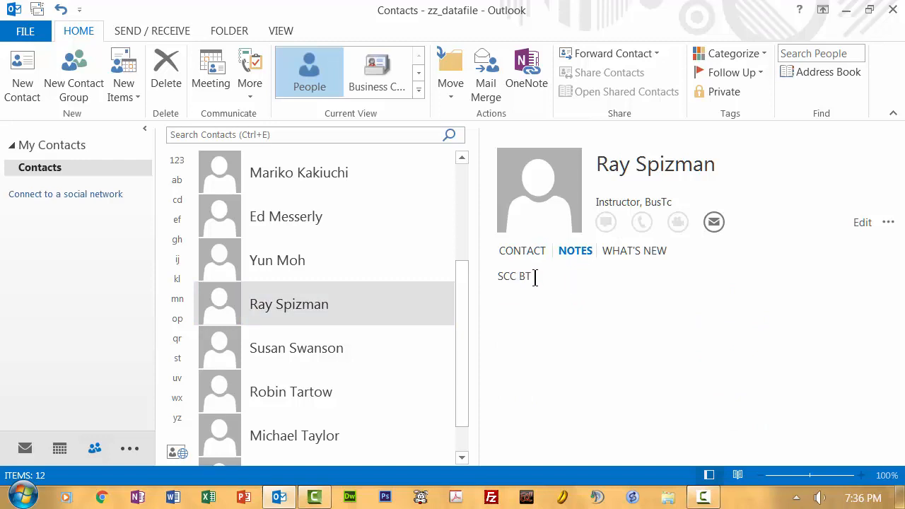
{"action": "left_click", "coordinate": [304, 389]}
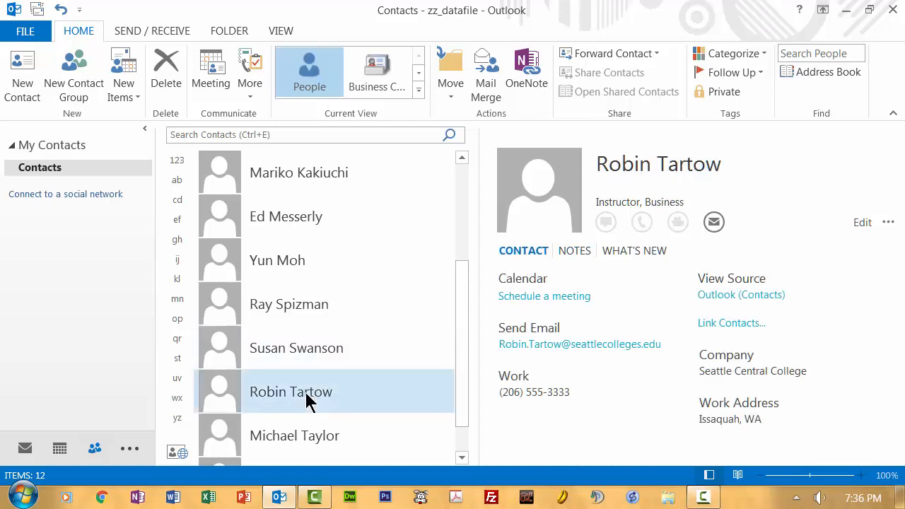
{"action": "left_click", "coordinate": [579, 250]}
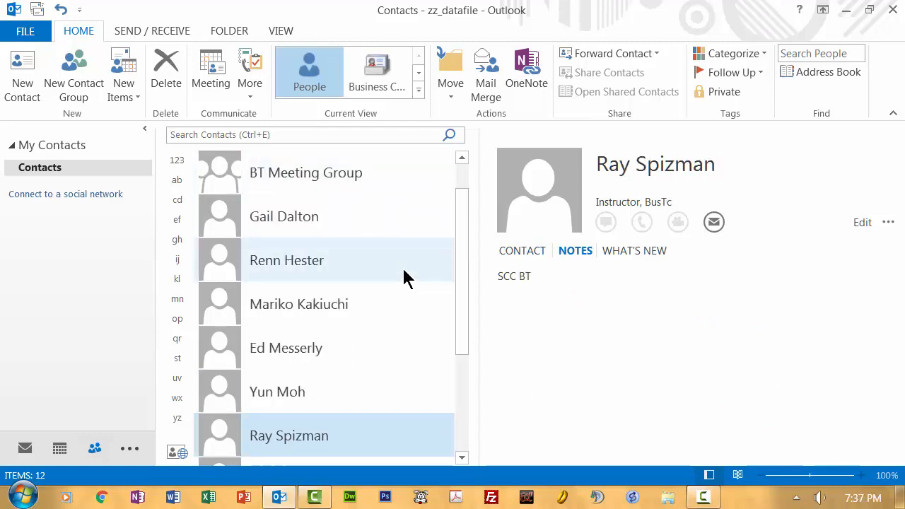
{"action": "scroll", "coordinate": [460, 182], "scroll_direction": "up", "scroll_amount": 1}
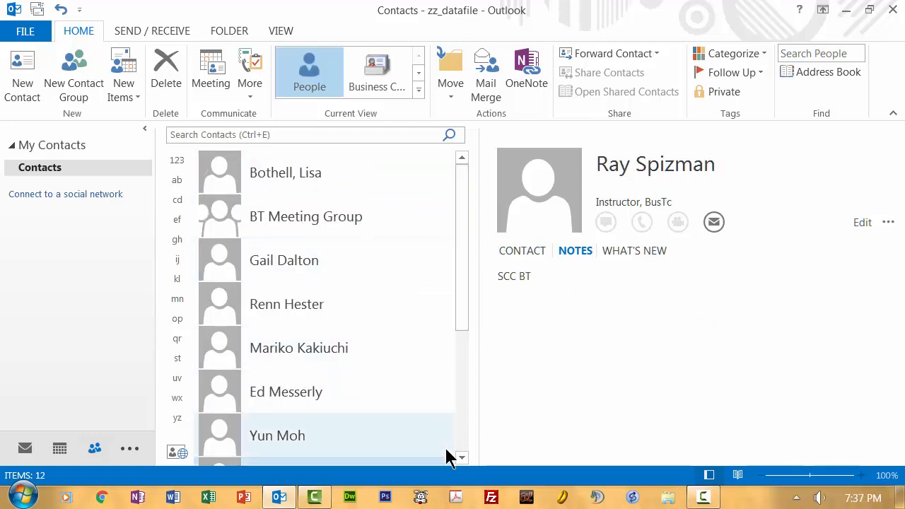